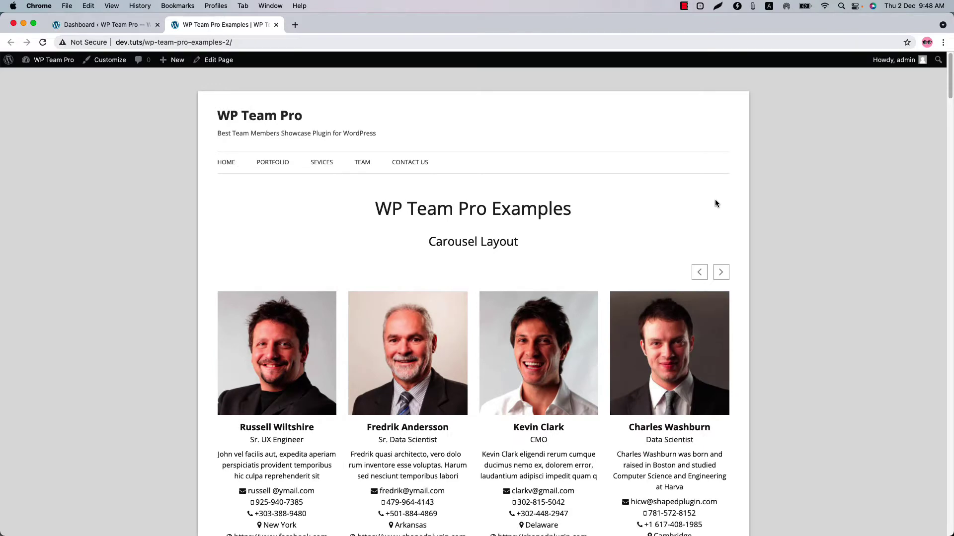
# Step: Preview member details in the side panels of the carousel and multi-row carousel showcases
pyautogui.click(407, 353)
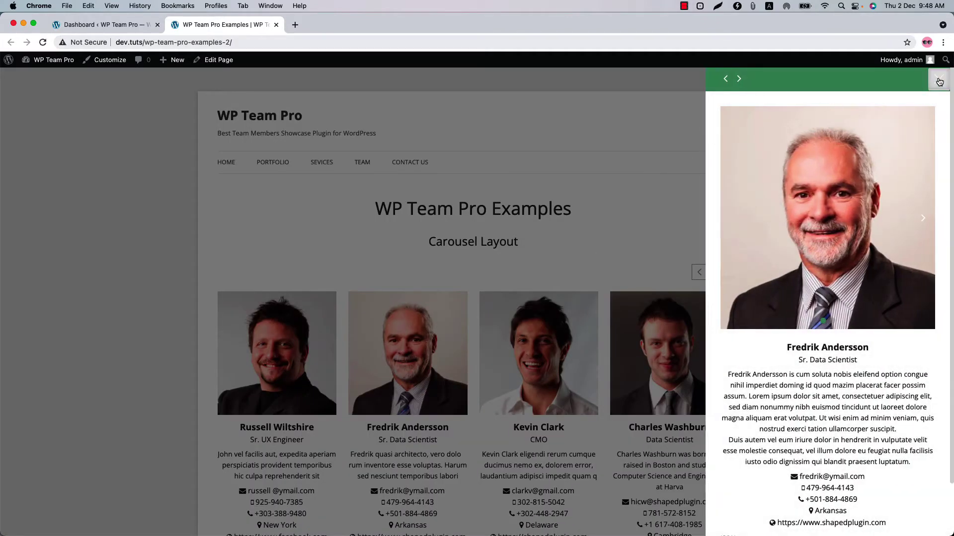
pyautogui.click(937, 80)
pyautogui.scroll(-10, 581, 263)
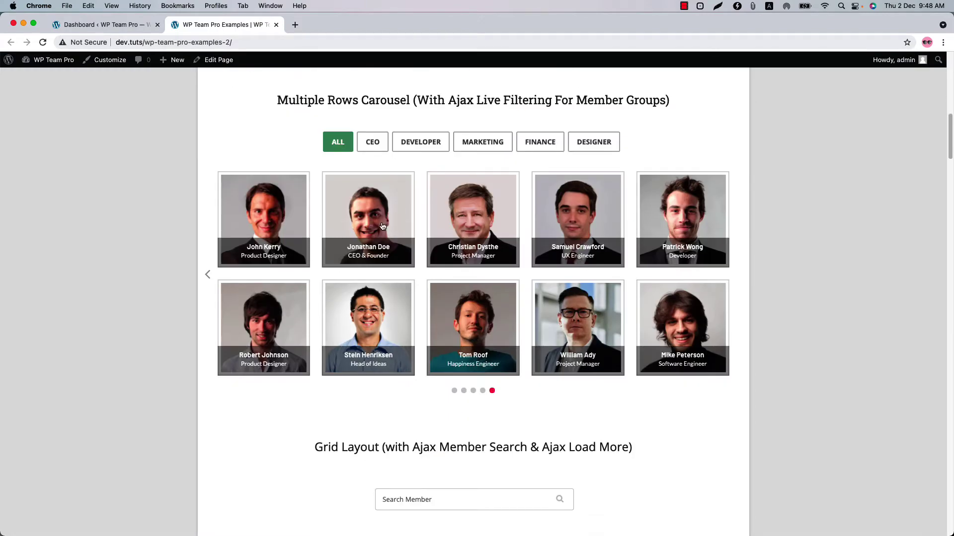
pyautogui.click(383, 226)
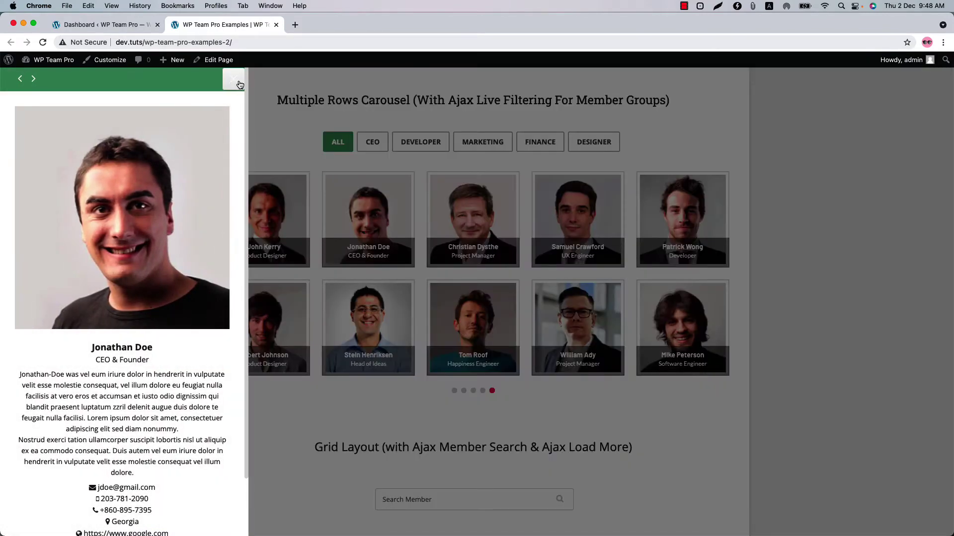
pyautogui.click(240, 84)
pyautogui.scroll(-5, 433, 342)
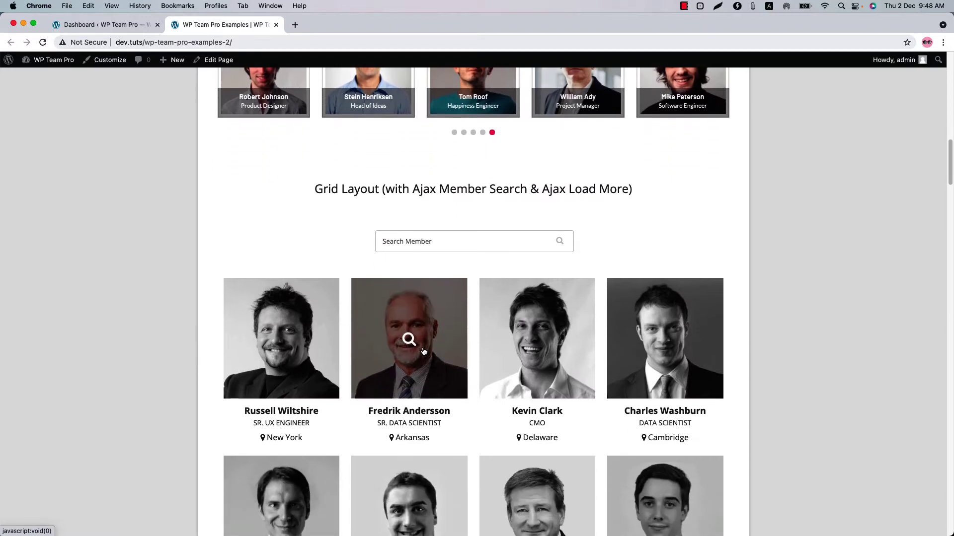
# Step: Preview member detail popups in the grid and isotope showcases, then scroll through the page
pyautogui.click(411, 357)
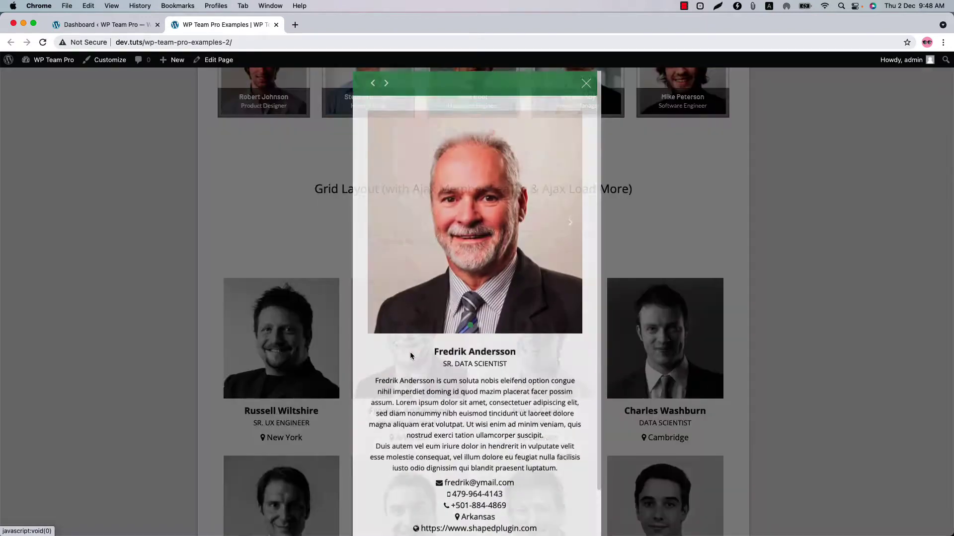
pyautogui.click(586, 79)
pyautogui.scroll(-10, 454, 314)
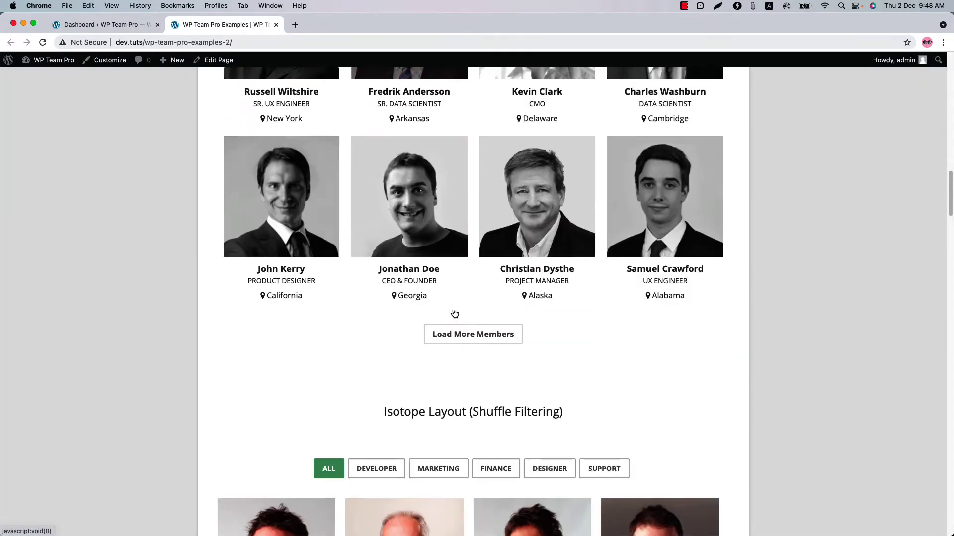
pyautogui.scroll(-2, 454, 314)
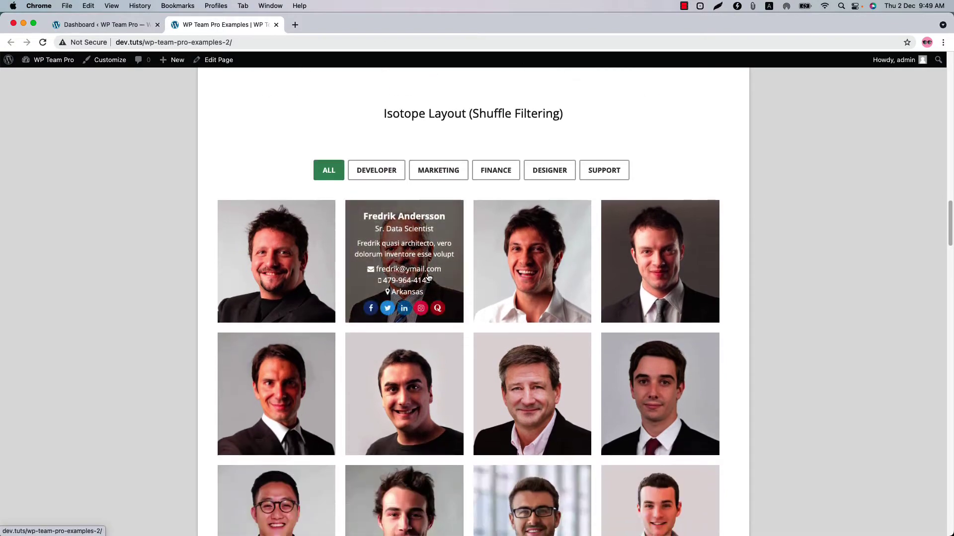
pyautogui.click(428, 272)
pyautogui.click(942, 78)
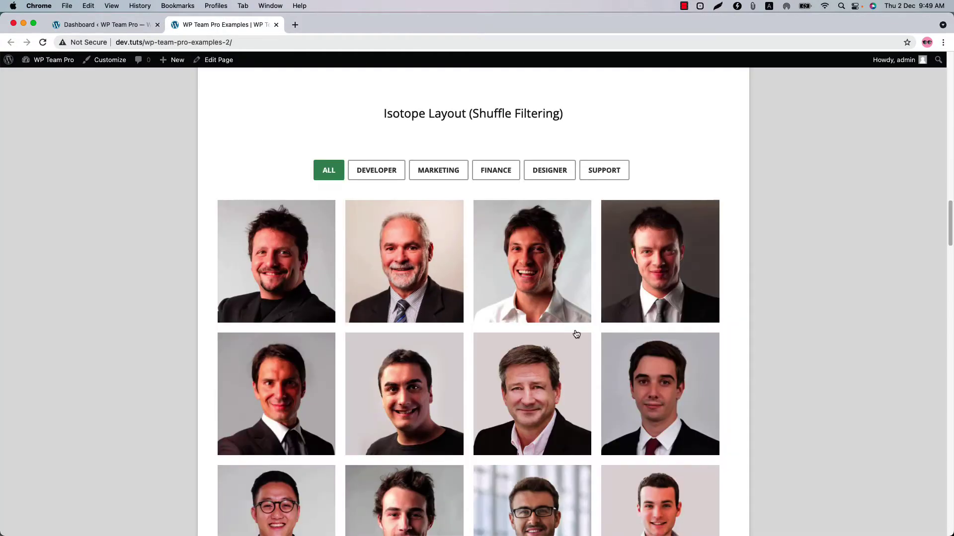
pyautogui.scroll(-9, 554, 338)
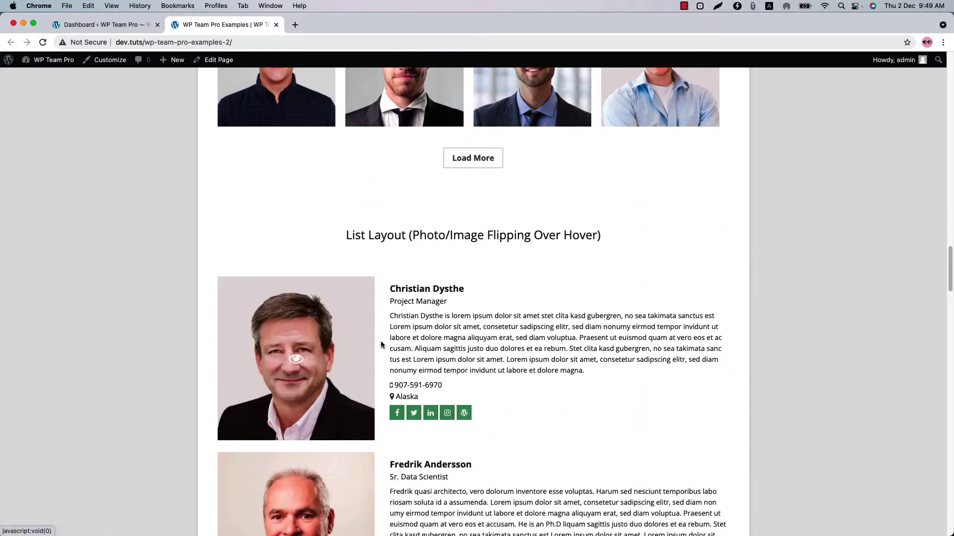
pyautogui.scroll(-13, 554, 341)
pyautogui.scroll(-12, 554, 362)
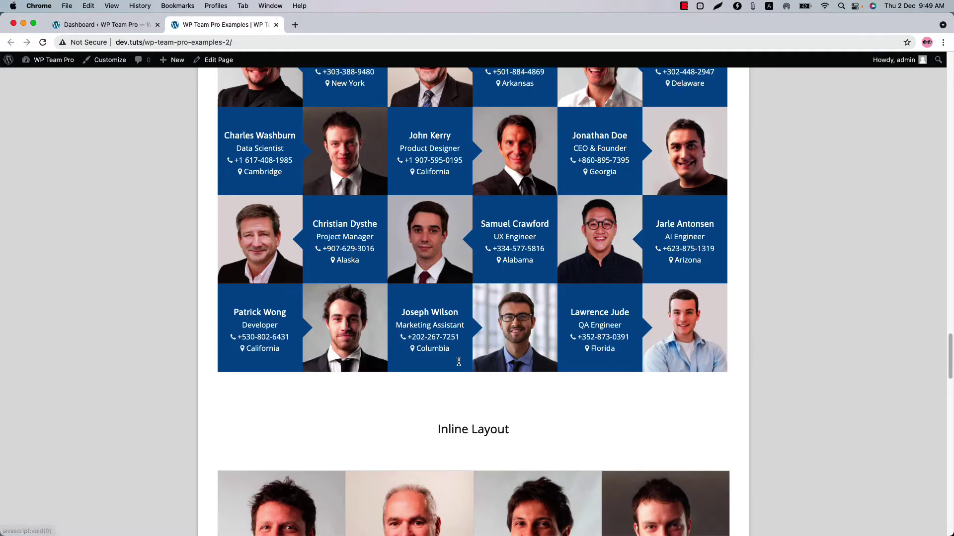
pyautogui.scroll(-15, 459, 364)
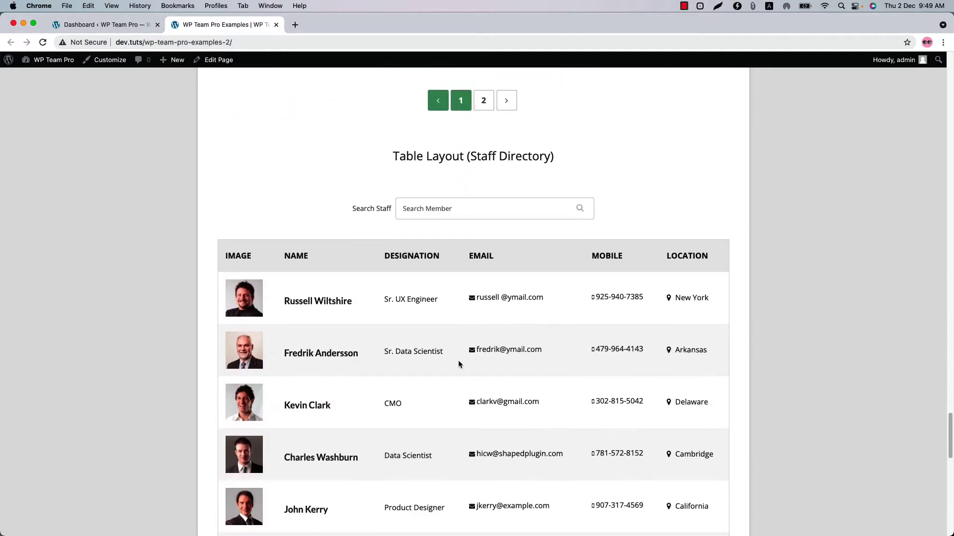
pyautogui.scroll(-2, 458, 364)
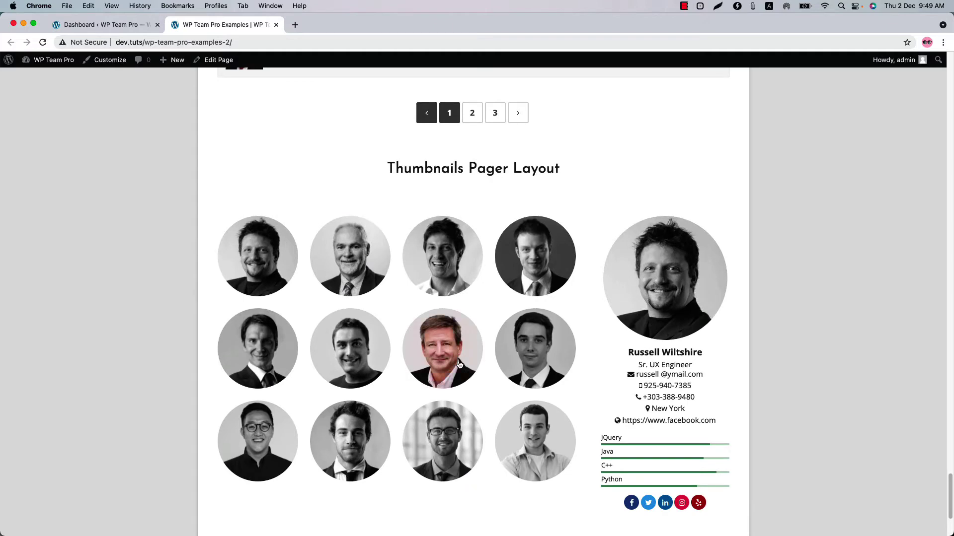
pyautogui.scroll(-2, 459, 364)
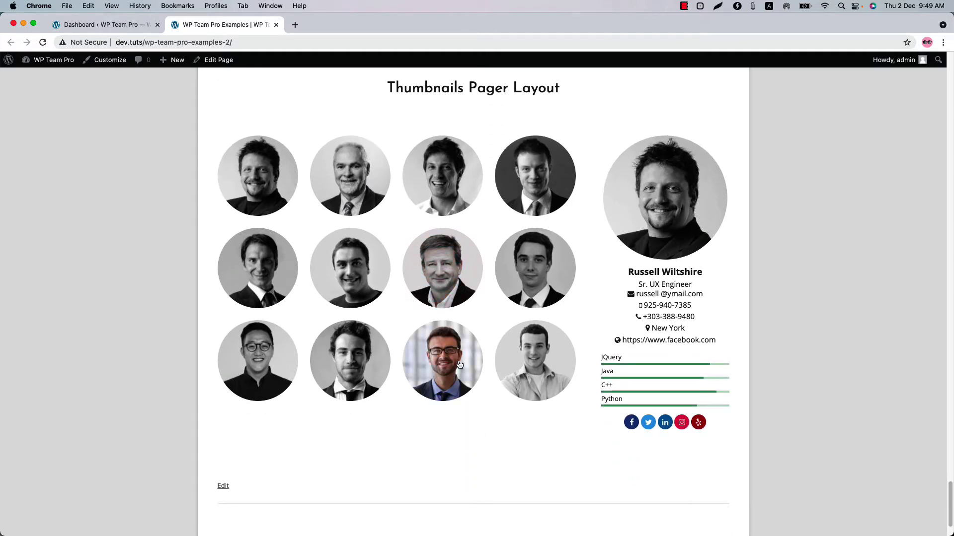
# Step: From the dashboard, go to WP Team Pro All Members and start a new member
pyautogui.click(110, 27)
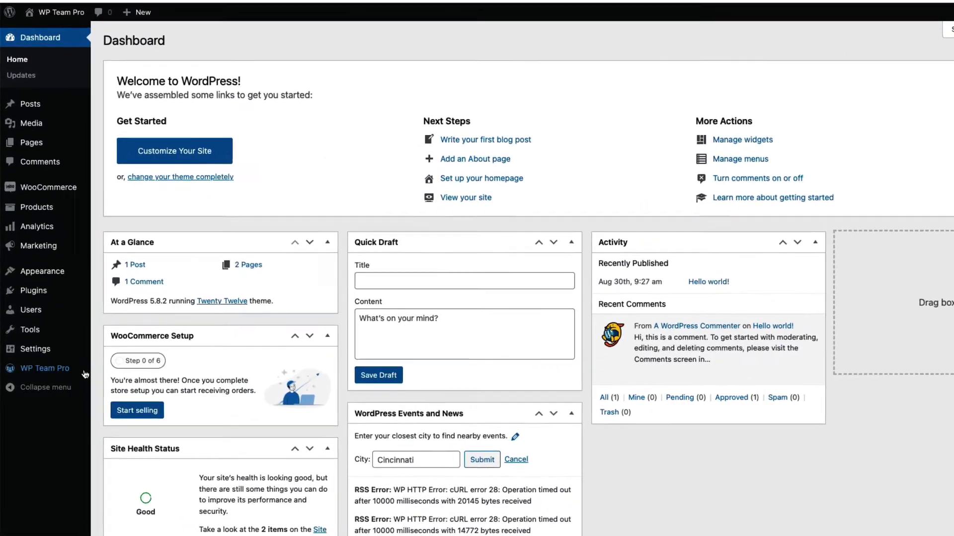
pyautogui.moveTo(49, 375)
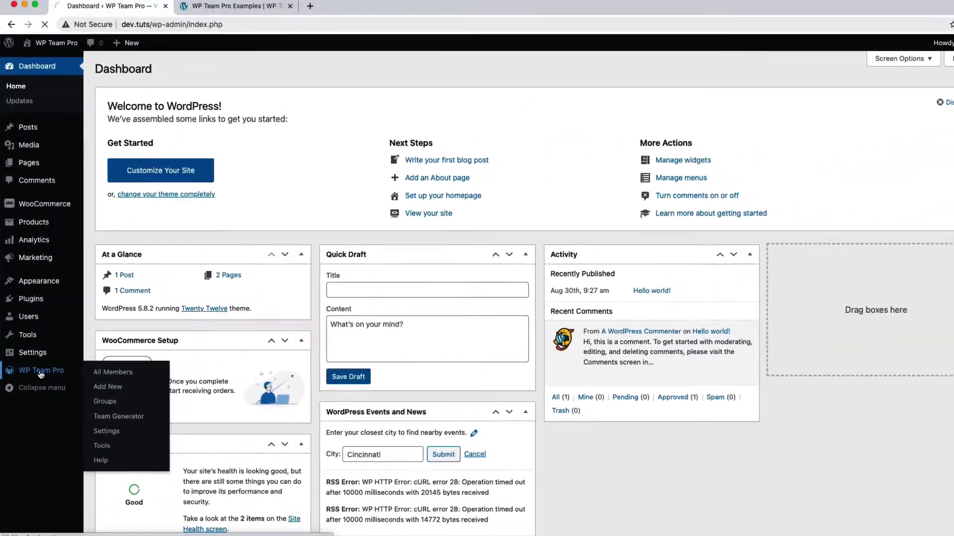
pyautogui.click(53, 366)
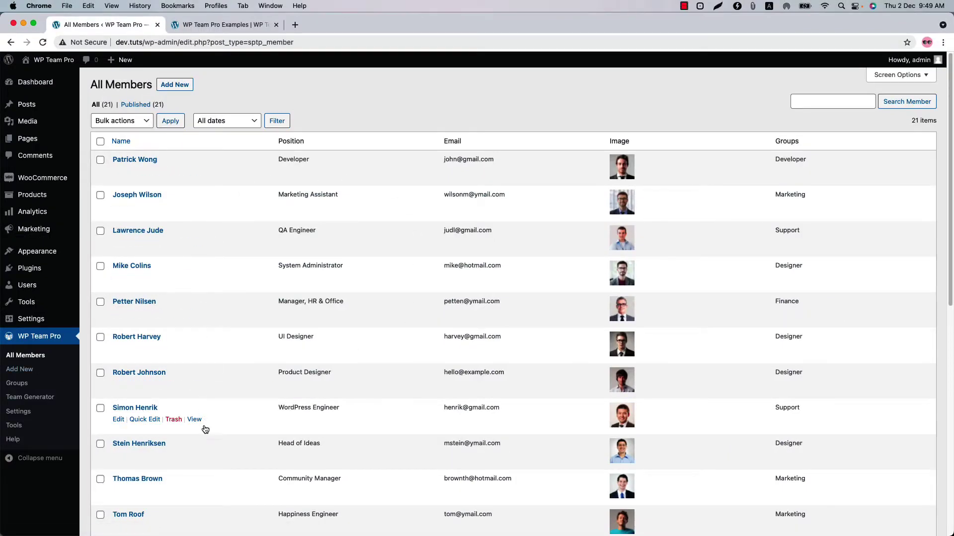
pyautogui.click(174, 87)
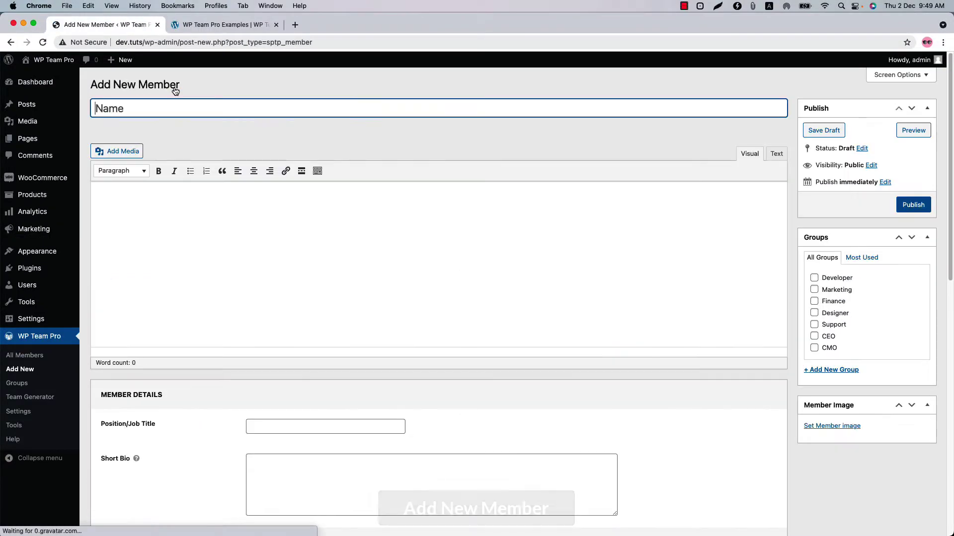
# Step: Enter the member's full name as the title and paste the description
pyautogui.scroll(-15, 420, 328)
pyautogui.scroll(15, 420, 328)
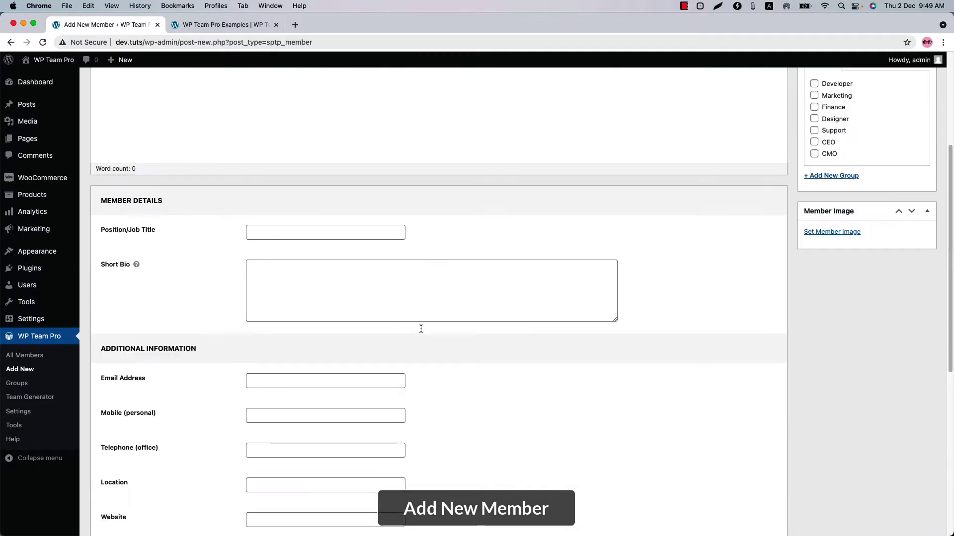
pyautogui.press('Tab')
pyautogui.hotkey('ctrl', 'v')
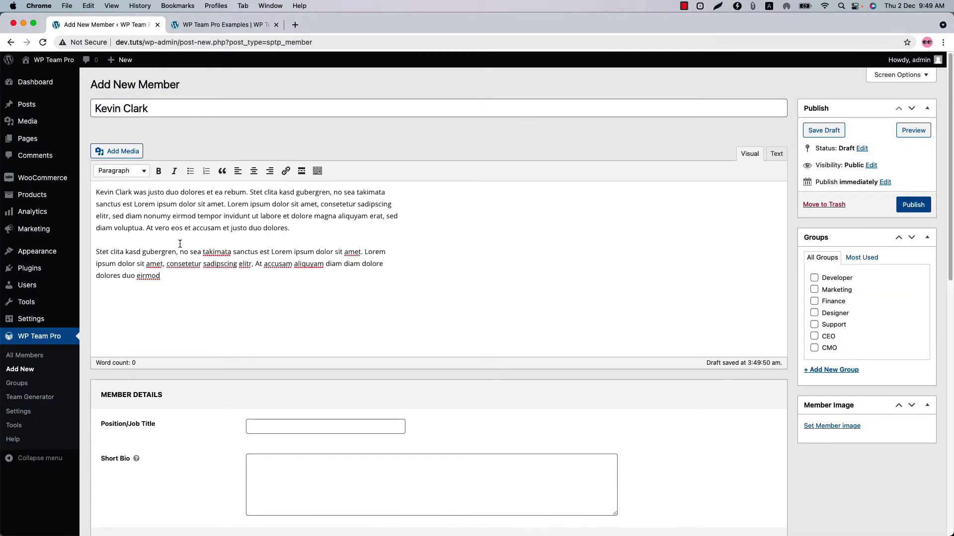
pyautogui.scroll(-3, 420, 298)
# Step: Set the position to CMO, paste the short bio, and enter the email and mobile number
pyautogui.click(278, 270)
pyautogui.write('CMO')
pyautogui.press('Tab')
pyautogui.press('Tab')
pyautogui.press('Tab')
pyautogui.write('3')
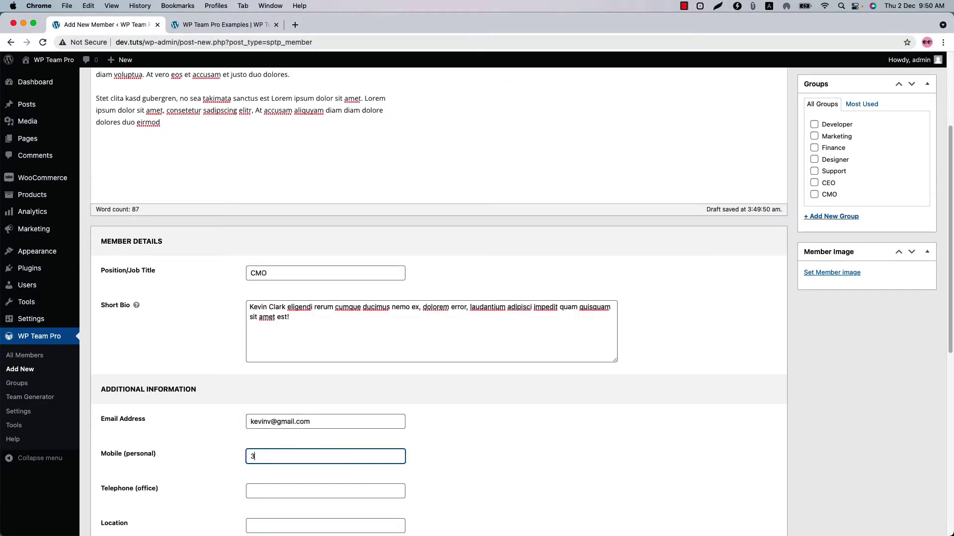
pyautogui.write('683')
# Step: Fill in the office phone, the location and the website shapedplugin.com
pyautogui.press('Tab')
pyautogui.scroll(-4, 270, 404)
pyautogui.press('Tab')
pyautogui.scroll(-3, 270, 403)
pyautogui.write('New Jersey')
pyautogui.press('Tab')
pyautogui.write('shapedplugin.com')
# Step: Add skills Node.js at 75 and C++ at 80
pyautogui.press('Tab')
pyautogui.press('Tab')
pyautogui.write('Node.js')
pyautogui.press('Tab')
pyautogui.write('75')
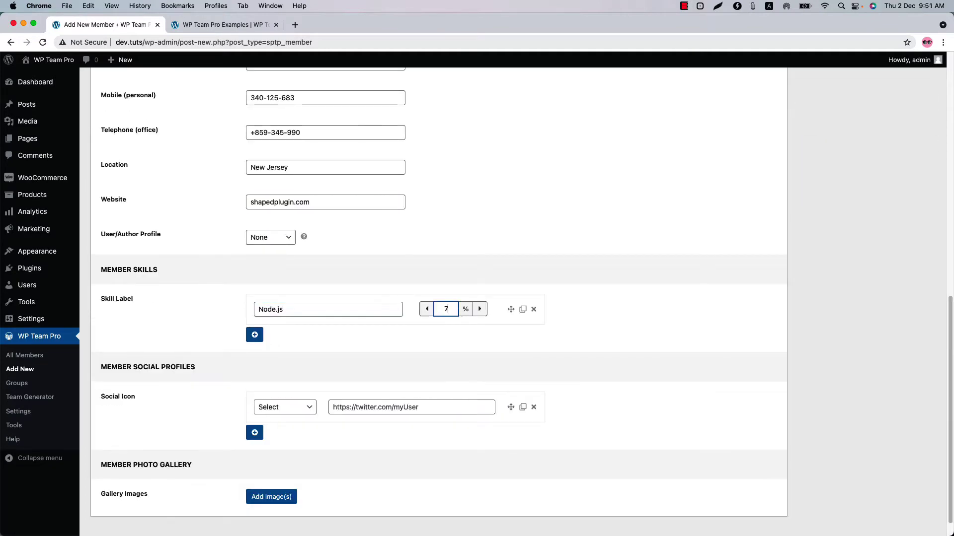
pyautogui.click(254, 337)
pyautogui.click(281, 346)
pyautogui.write('C++')
# Step: Add skills JS at 95 and CSS
pyautogui.press('Tab')
pyautogui.write('80')
pyautogui.click(254, 368)
pyautogui.write('JS')
pyautogui.press('Tab')
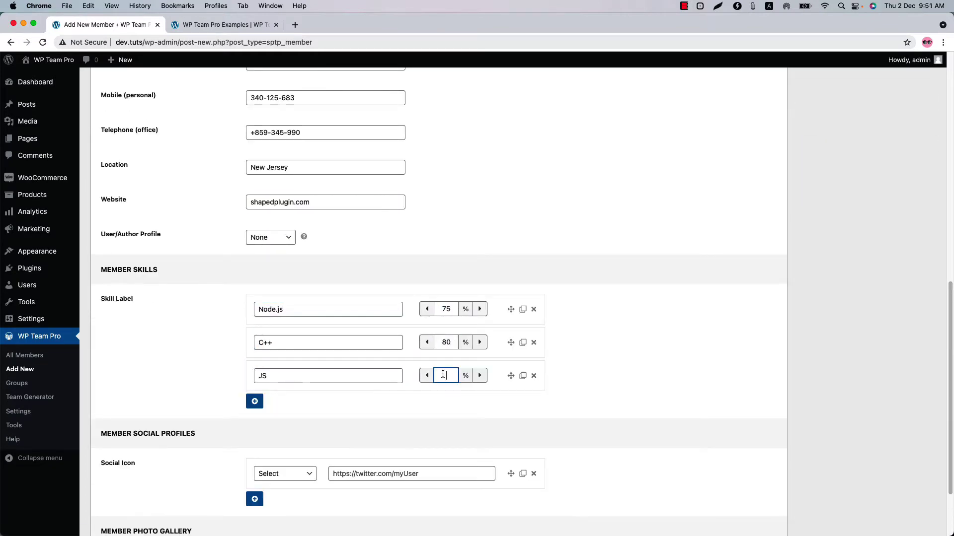
pyautogui.write('95')
pyautogui.click(255, 401)
pyautogui.write('CSS')
pyautogui.click(446, 408)
# Step: Enter the member's Facebook and Twitter profile URLs
pyautogui.scroll(-5, 434, 470)
pyautogui.moveTo(284, 384); pyautogui.dragTo(273, 441)
pyautogui.click(254, 409)
# Step: Add LinkedIn and Skype social rows with the member's profile URLs
pyautogui.click(255, 443)
pyautogui.click(285, 450)
pyautogui.click(280, 485)
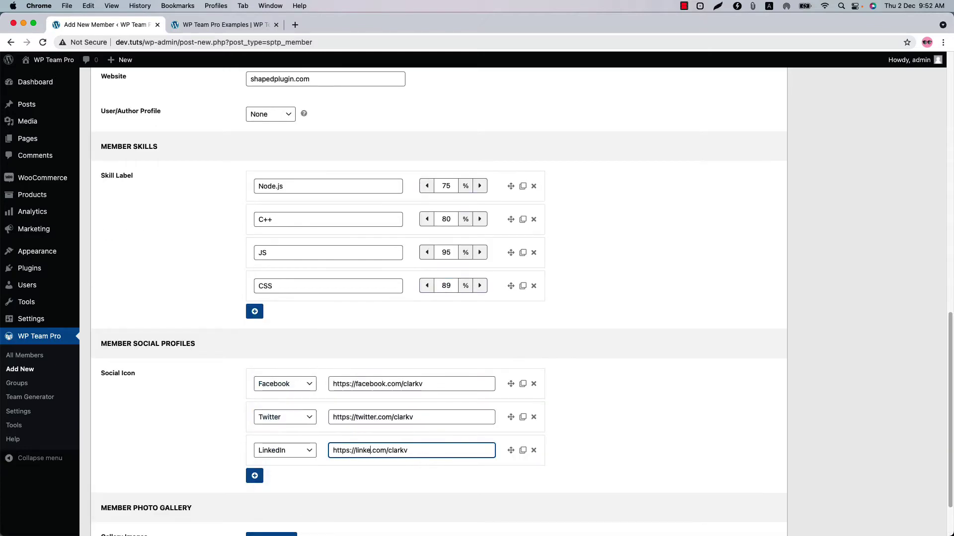
pyautogui.click(254, 476)
pyautogui.click(285, 483)
pyautogui.click(273, 528)
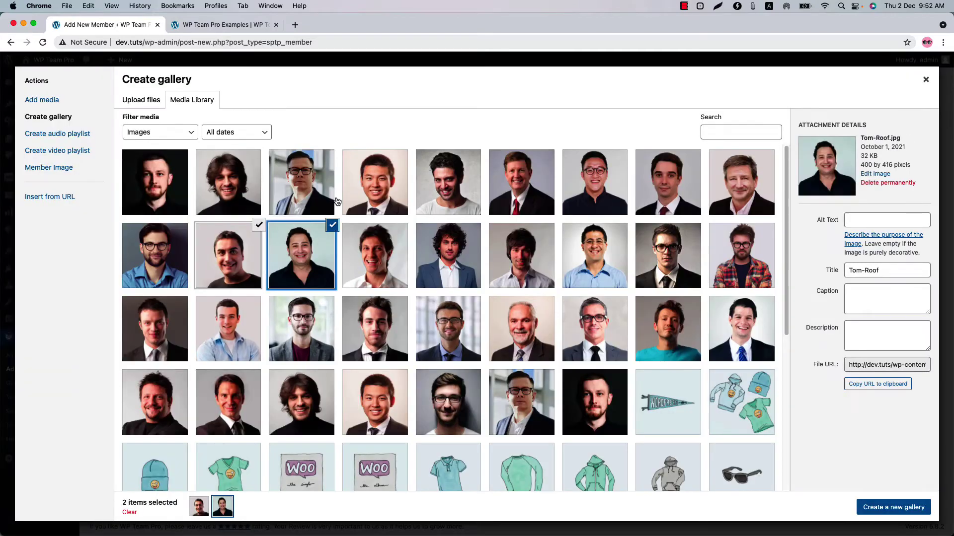
# Step: Assign the member to the Developer group, publish, and return to All Members
pyautogui.click(830, 283)
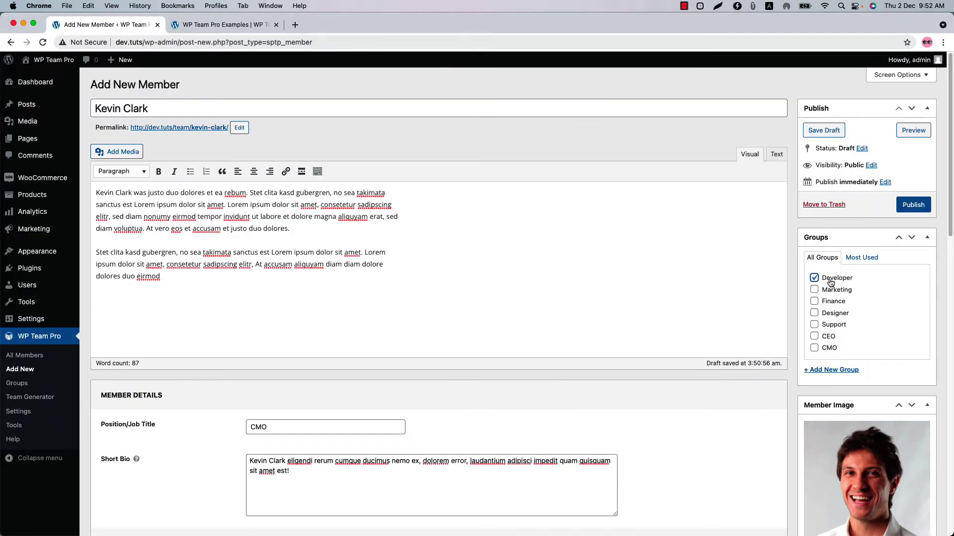
pyautogui.click(909, 205)
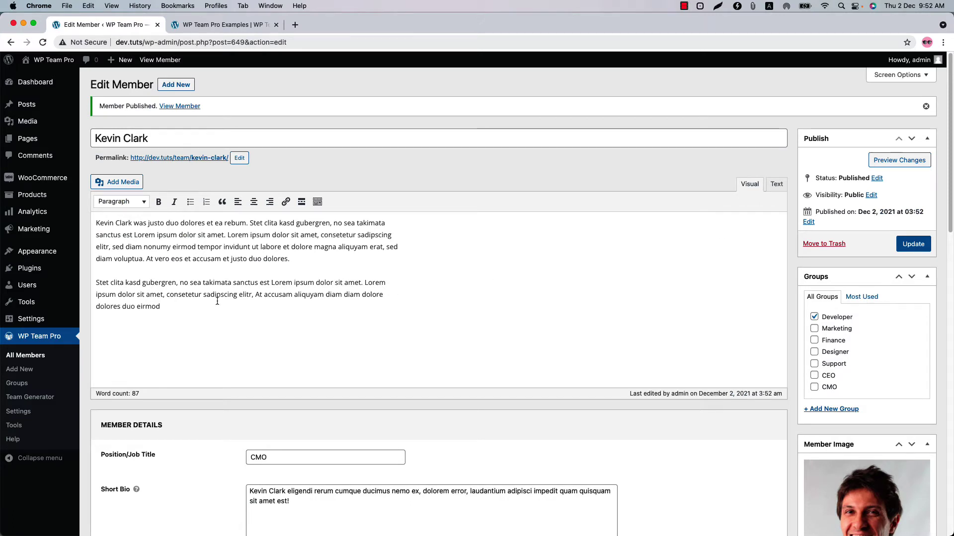
pyautogui.click(69, 356)
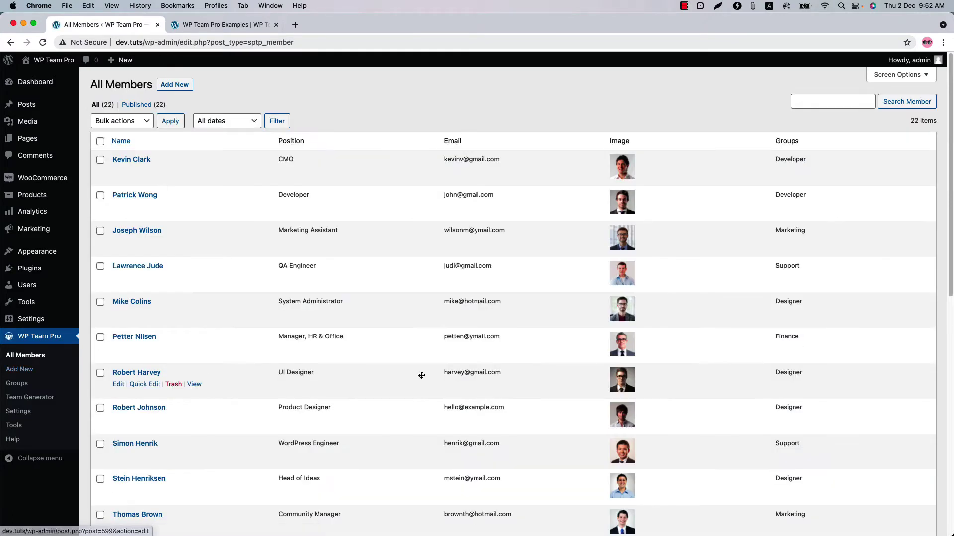
# Step: Move the CMO below the QA Engineer and the HR & Office manager to the top, then open saved teams
pyautogui.moveTo(233, 164); pyautogui.dragTo(228, 266)
pyautogui.moveTo(230, 338); pyautogui.dragTo(227, 160)
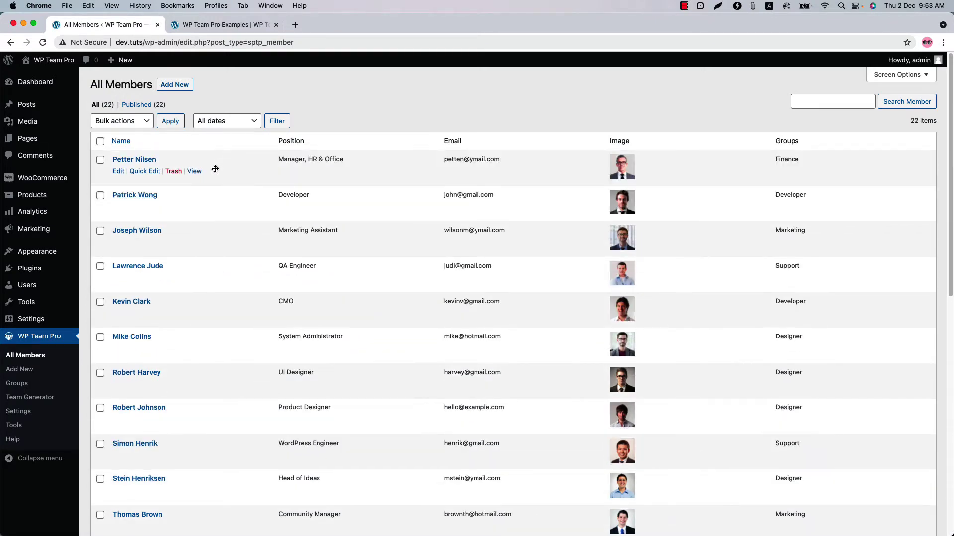
pyautogui.click(34, 400)
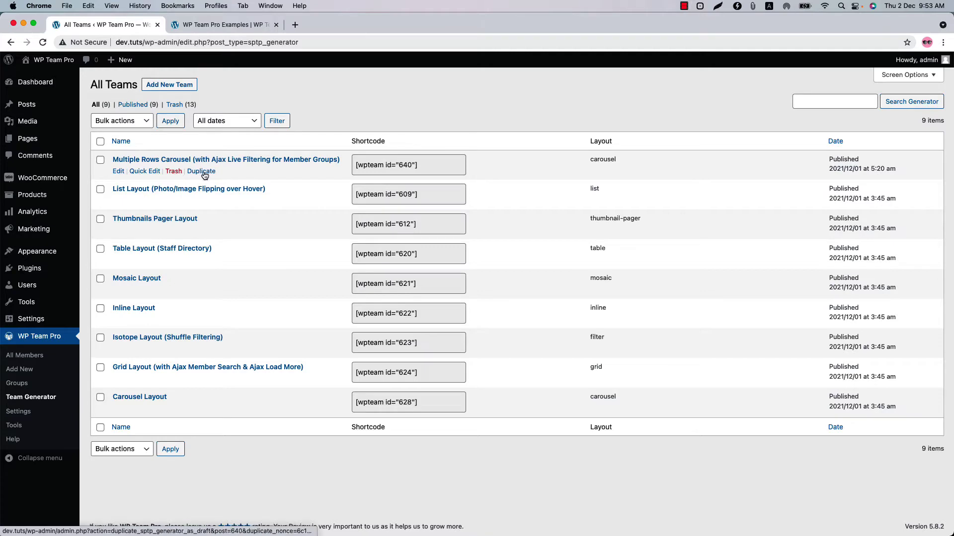
pyautogui.click(170, 85)
pyautogui.write('Our Team')
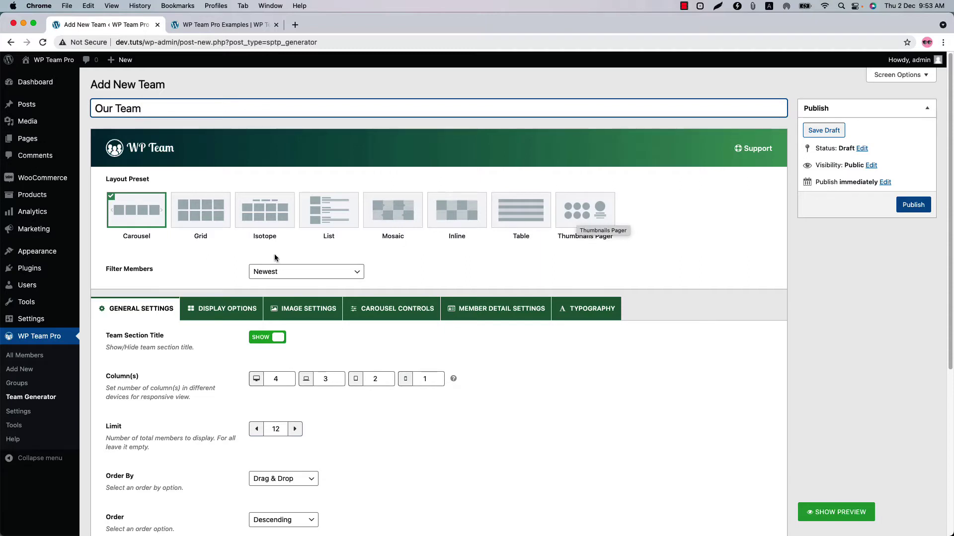
pyautogui.click(266, 273)
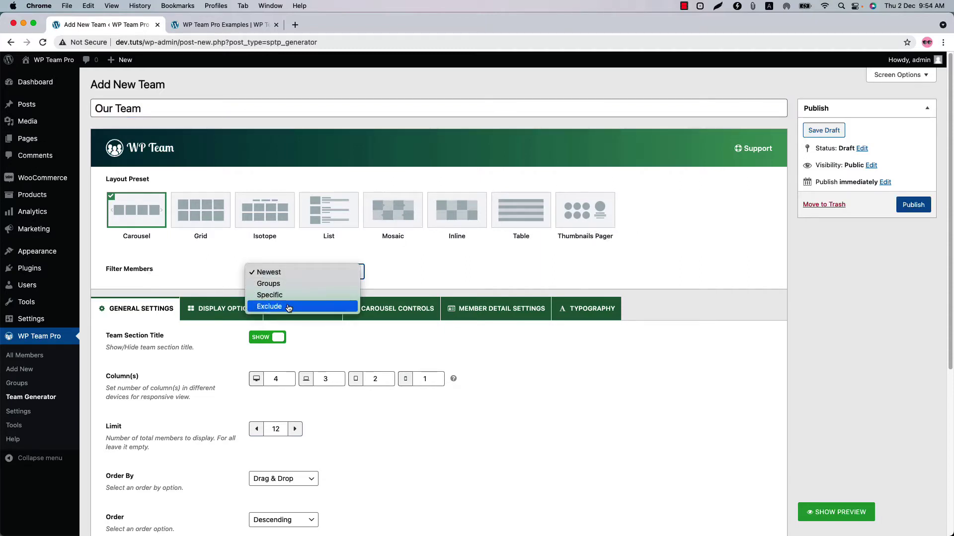
pyautogui.click(289, 272)
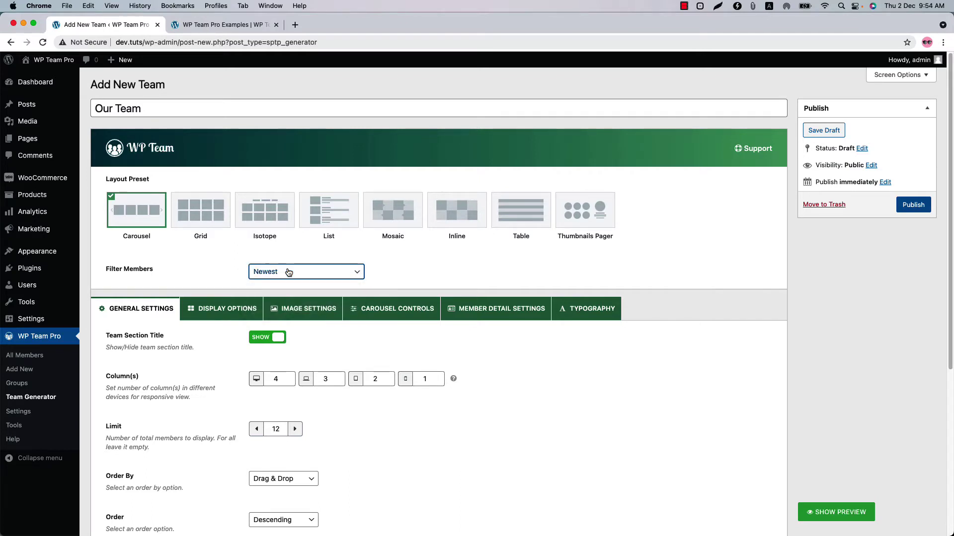
pyautogui.click(289, 272)
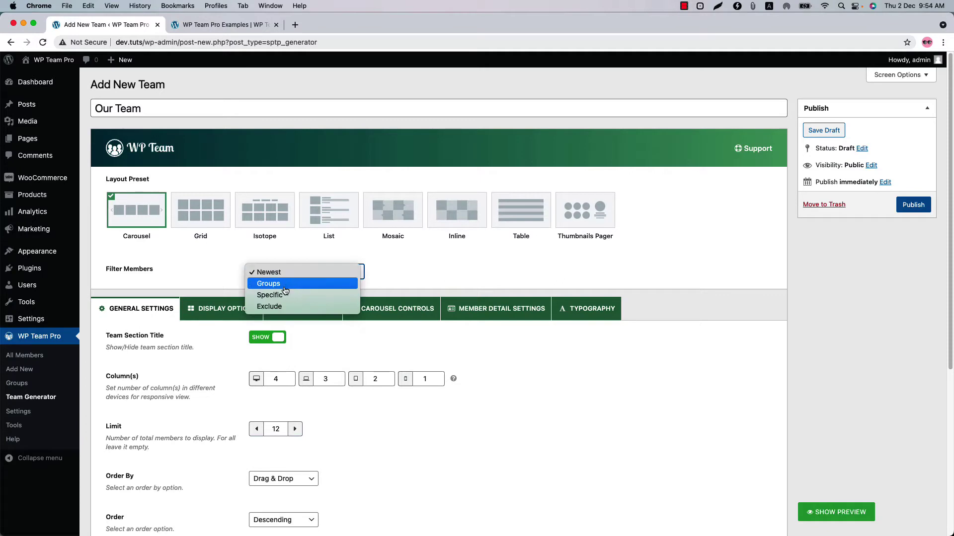
pyautogui.click(285, 284)
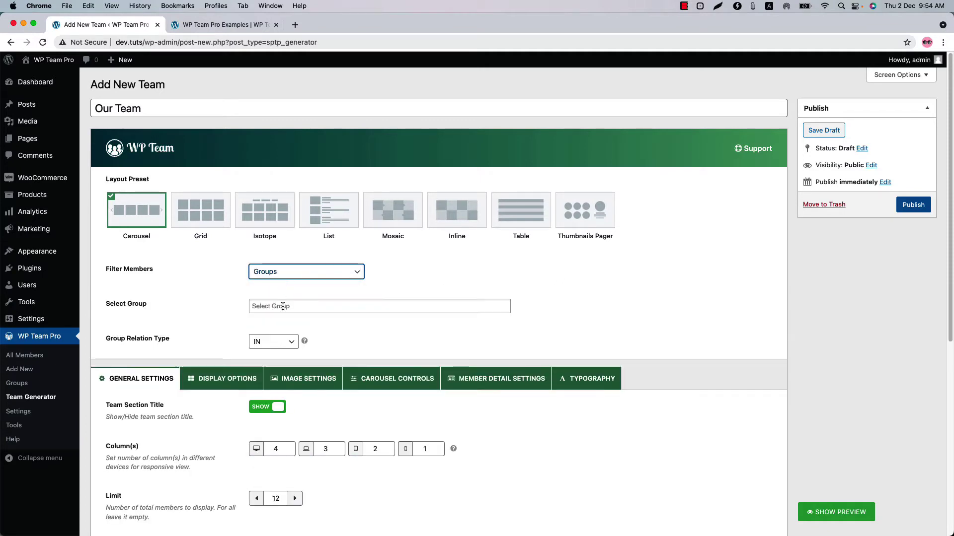
pyautogui.click(283, 306)
pyautogui.click(284, 321)
pyautogui.click(286, 331)
pyautogui.click(291, 306)
pyautogui.click(292, 307)
pyautogui.click(289, 272)
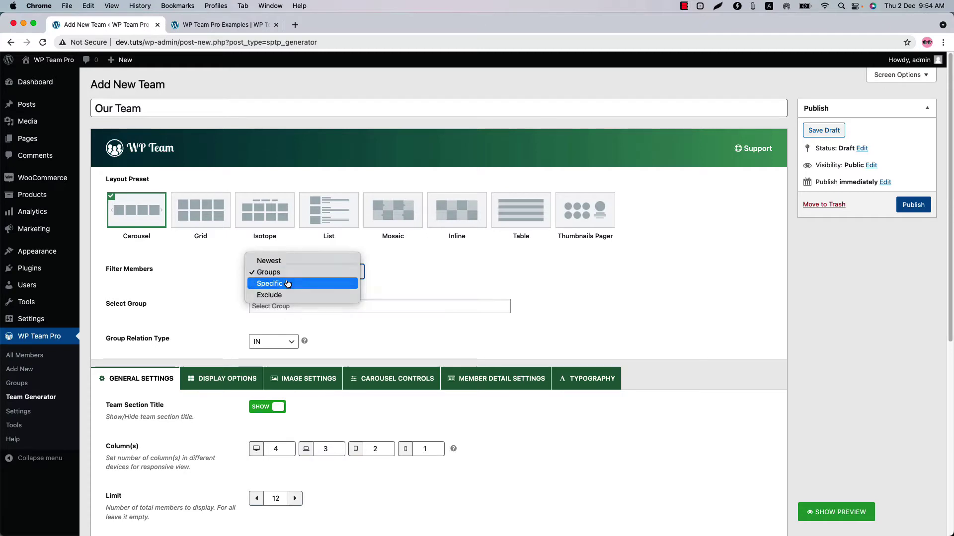
pyautogui.click(287, 283)
pyautogui.click(289, 306)
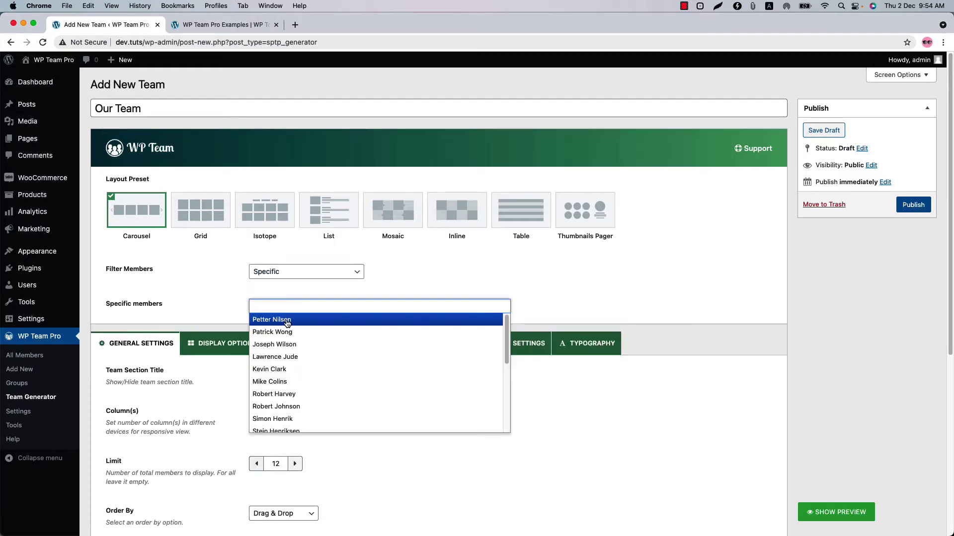
pyautogui.click(287, 321)
pyautogui.click(345, 307)
pyautogui.click(343, 332)
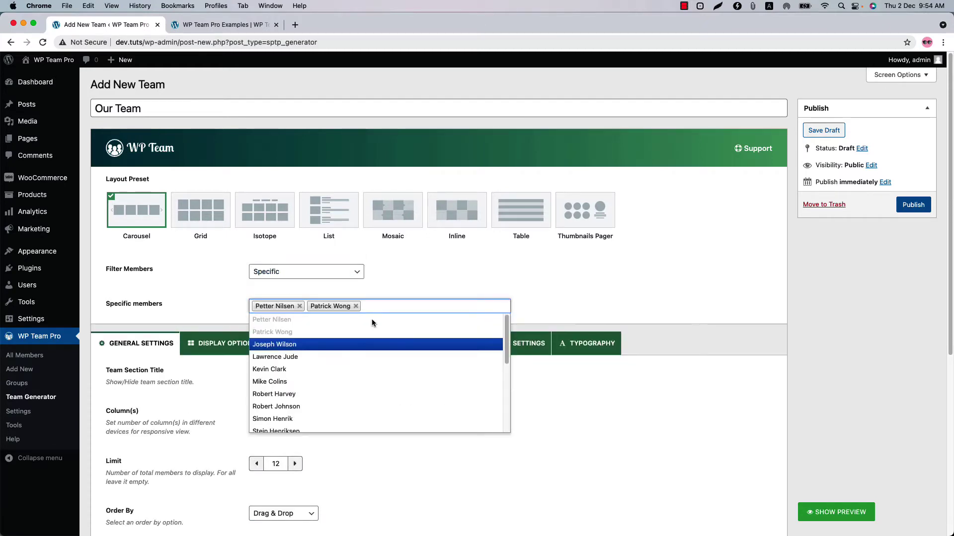
pyautogui.click(356, 306)
pyautogui.click(299, 306)
pyautogui.click(292, 271)
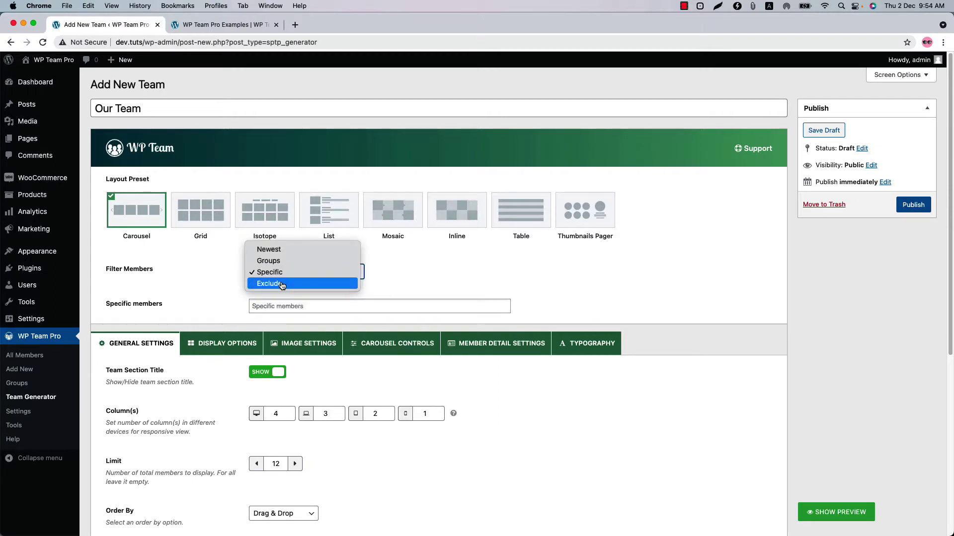
pyautogui.click(282, 284)
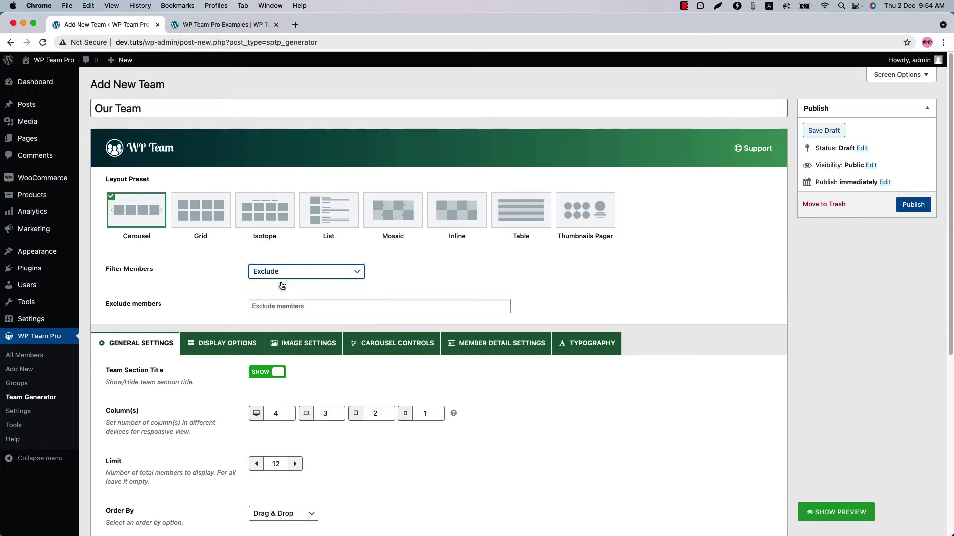
pyautogui.click(277, 308)
pyautogui.click(275, 320)
pyautogui.click(310, 307)
pyautogui.click(300, 306)
pyautogui.click(306, 272)
pyautogui.click(287, 243)
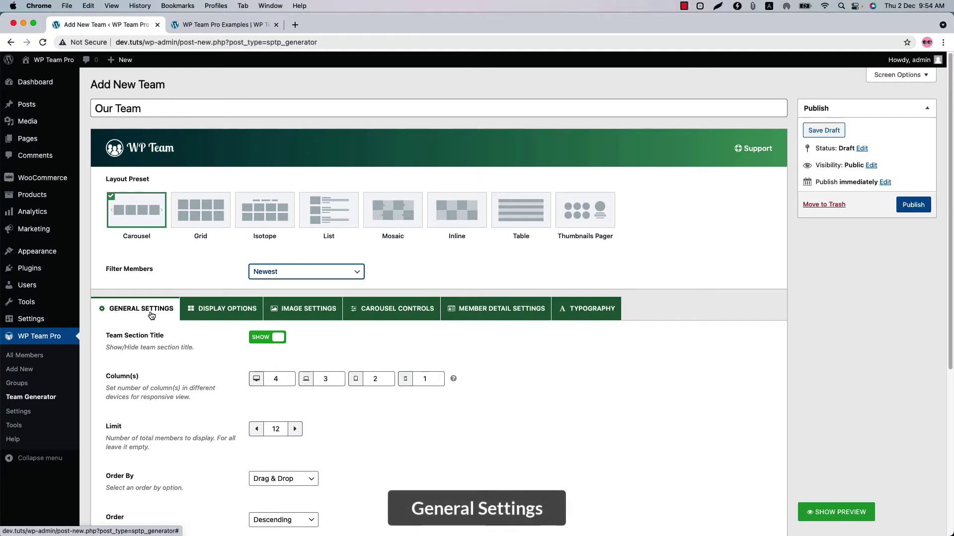
# Step: Keep drag-and-drop ordering and enable the Ajax Live Filter and Ajax Member Search
pyautogui.scroll(-5, 152, 315)
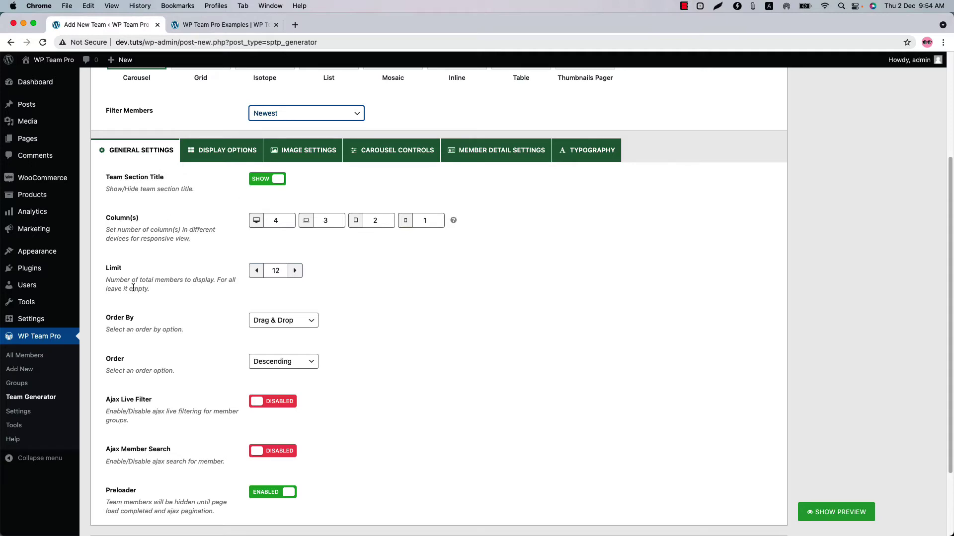
pyautogui.click(281, 320)
pyautogui.click(281, 320)
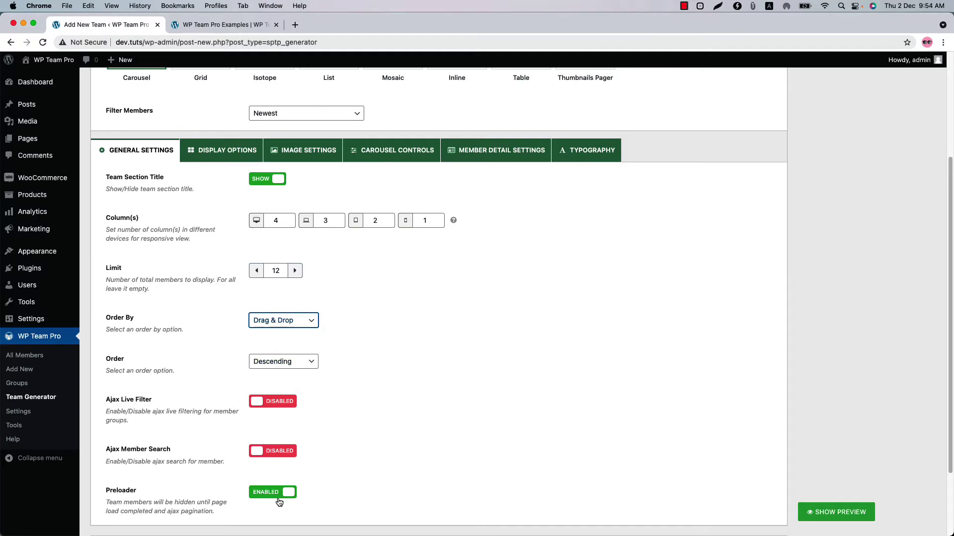
pyautogui.click(283, 403)
pyautogui.click(273, 453)
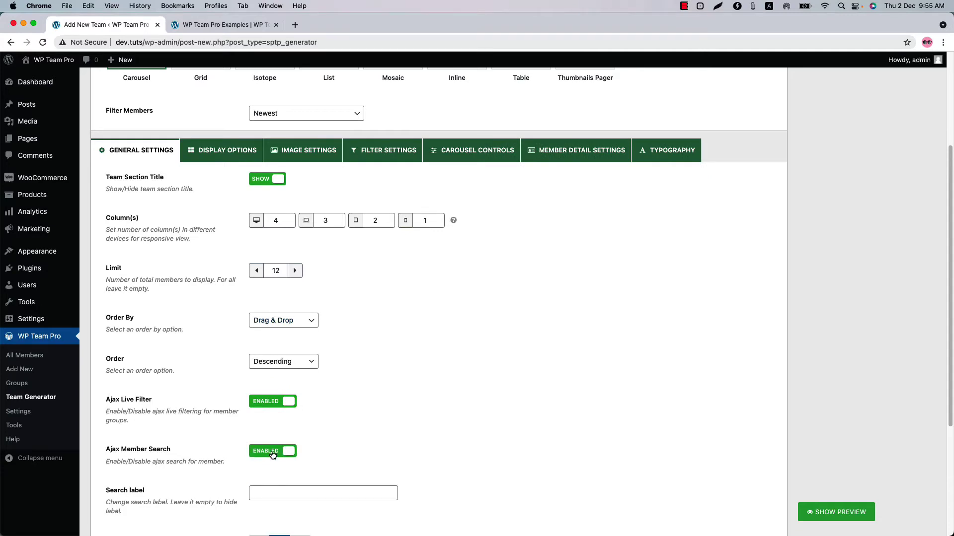
# Step: Show the live preview and advance the carousel to later members
pyautogui.click(855, 514)
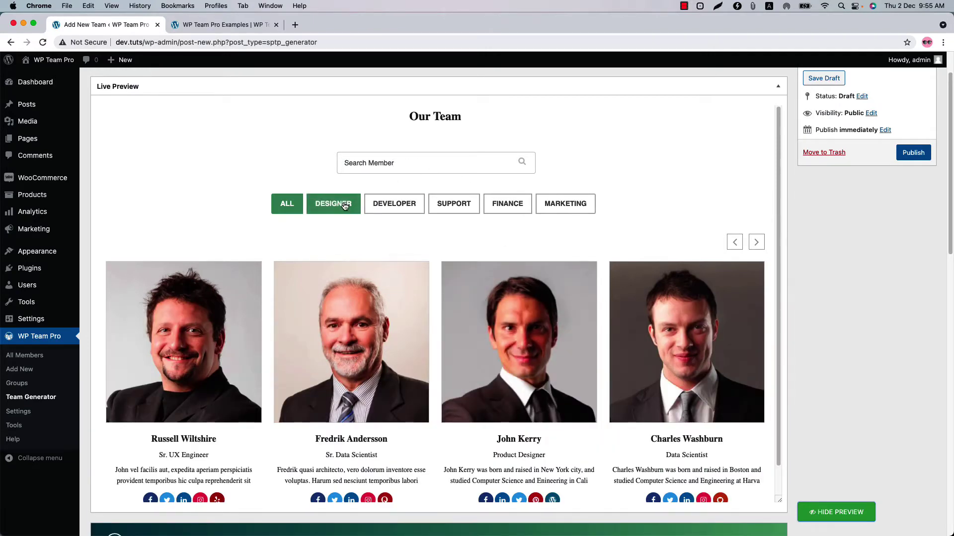
pyautogui.scroll(-2, 586, 345)
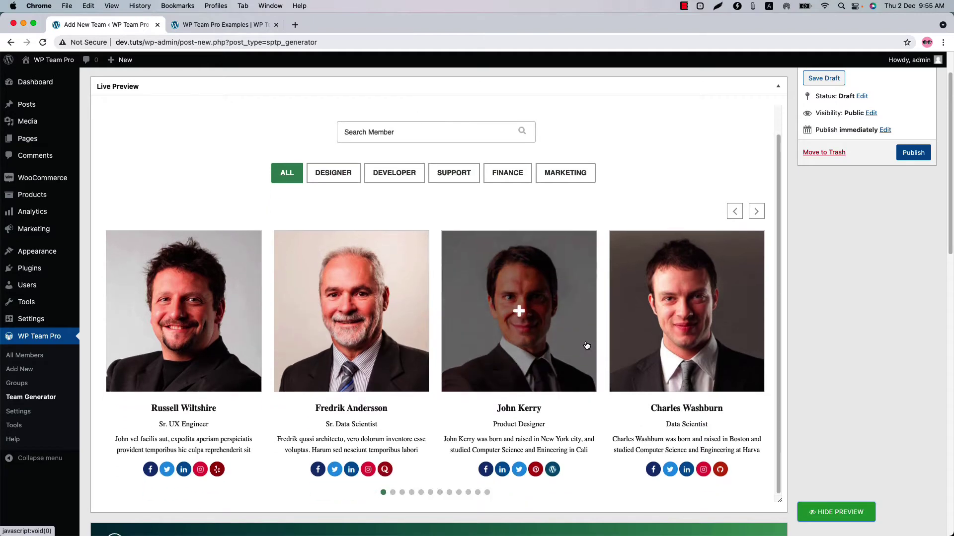
pyautogui.doubleClick(753, 212)
pyautogui.scroll(-12, 270, 360)
pyautogui.scroll(4, 349, 407)
# Step: In Display Options, make all member cards the same height
pyautogui.click(217, 280)
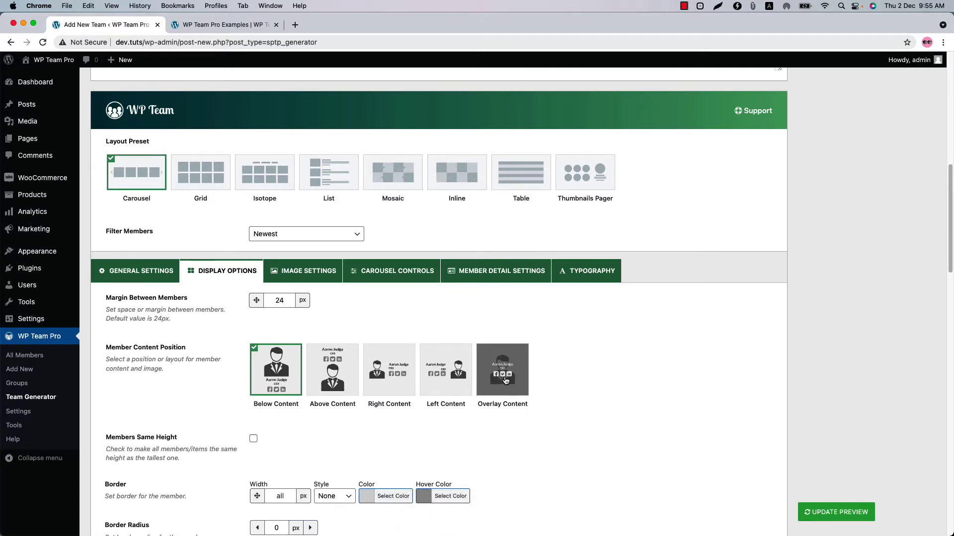
pyautogui.scroll(-3, 259, 358)
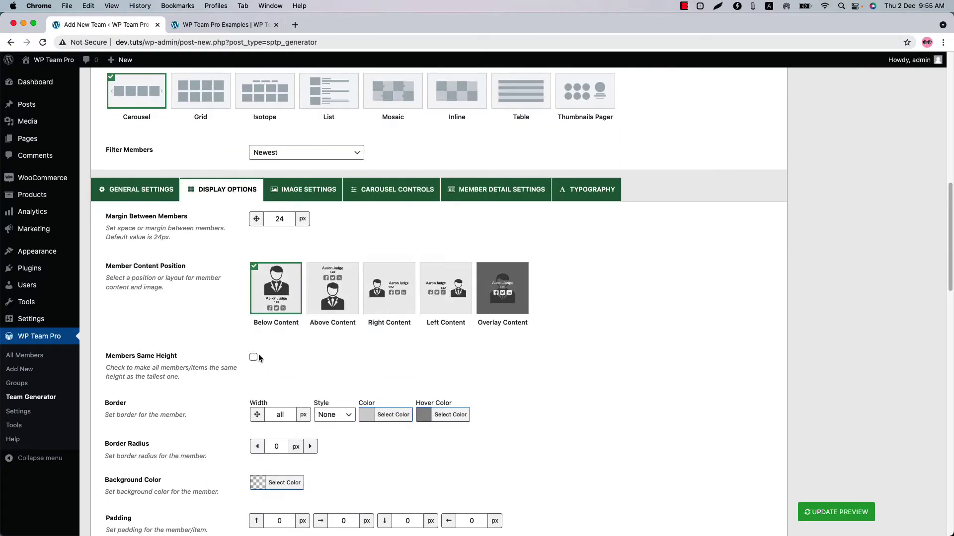
pyautogui.click(254, 358)
pyautogui.scroll(-3, 283, 367)
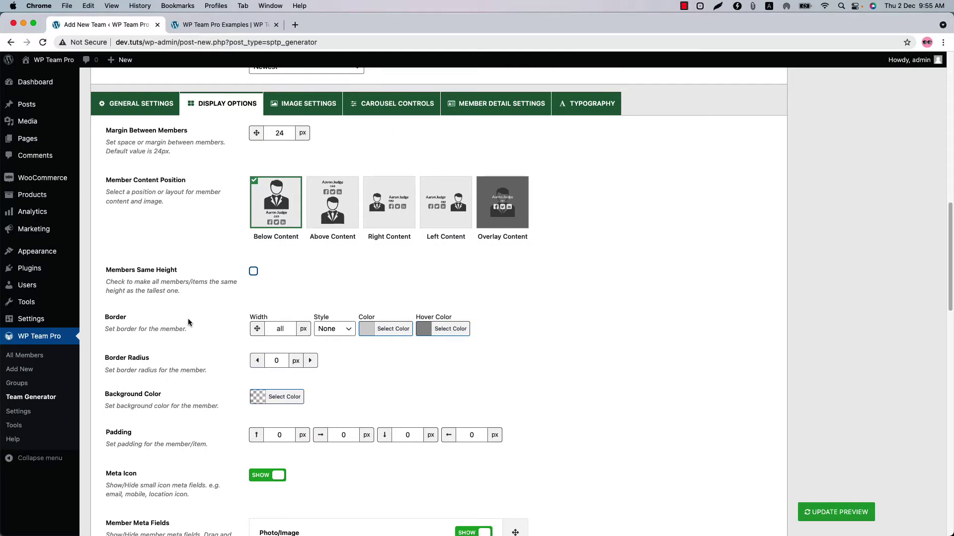
pyautogui.scroll(-3, 187, 370)
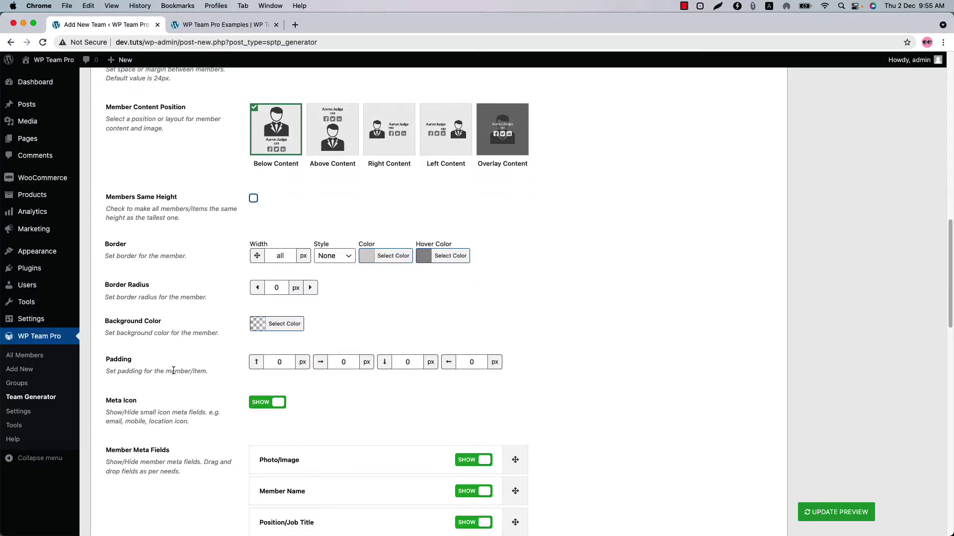
pyautogui.scroll(-12, 346, 378)
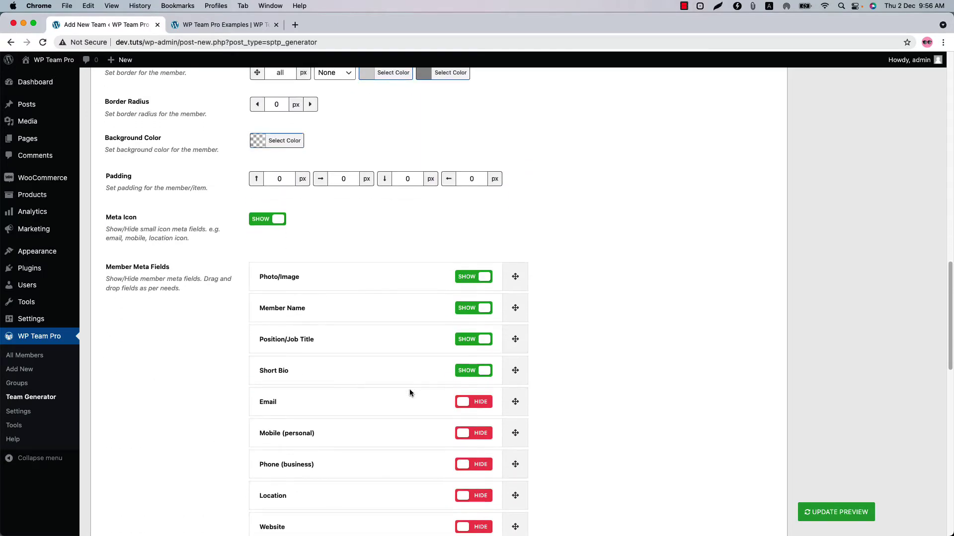
pyautogui.scroll(1, 459, 392)
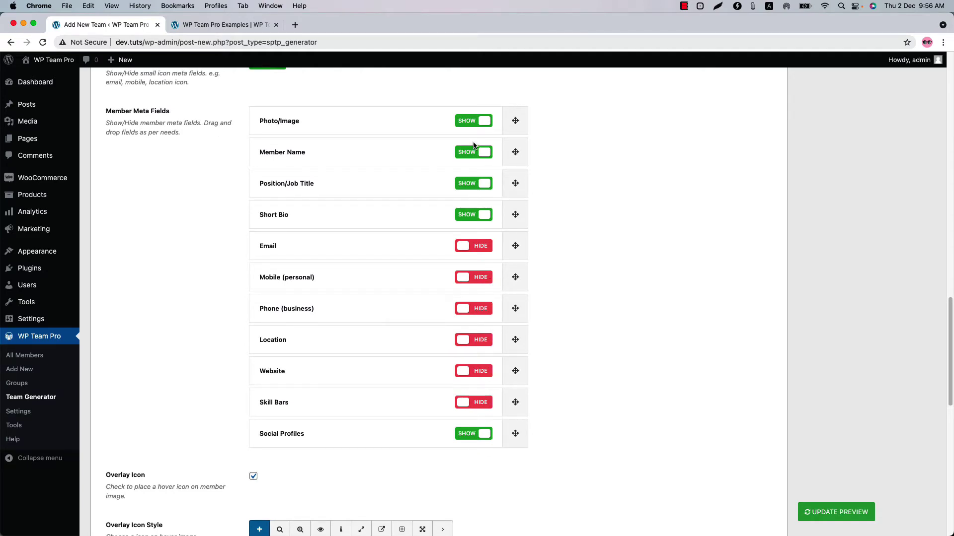
# Step: Show Email, Mobile, Phone, Location, Website and Skill Bars, and refresh the preview
pyautogui.click(476, 250)
pyautogui.click(477, 278)
pyautogui.click(478, 312)
pyautogui.click(479, 346)
pyautogui.click(475, 374)
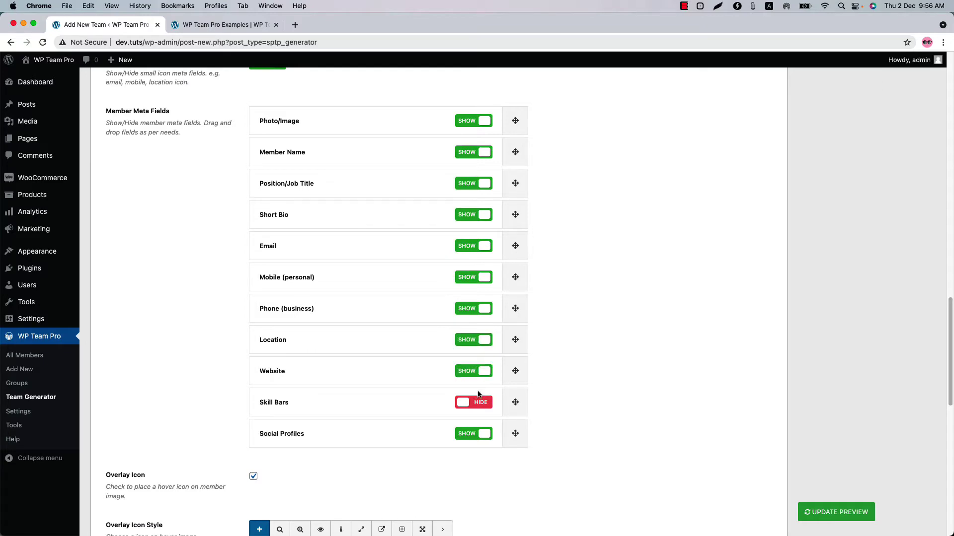
pyautogui.click(480, 403)
pyautogui.click(856, 504)
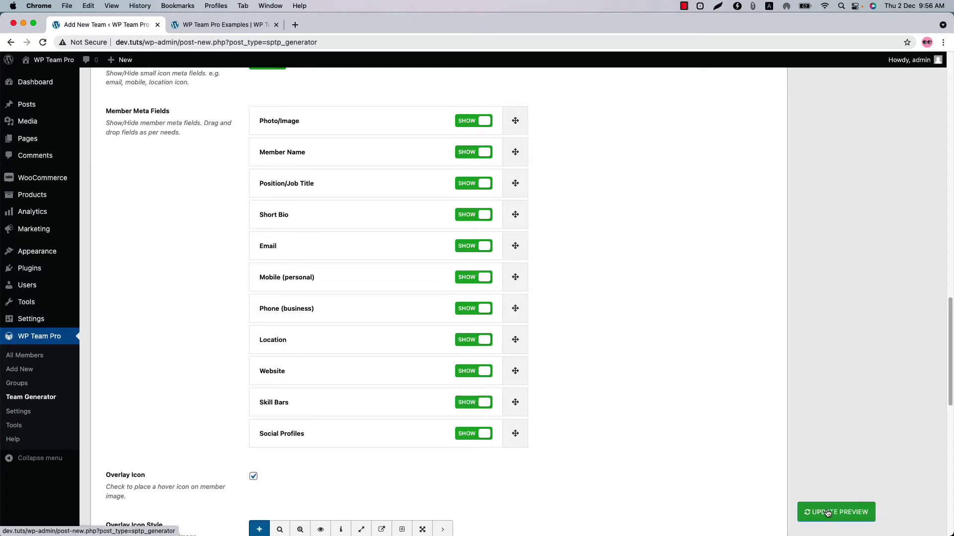
pyautogui.scroll(-2, 536, 437)
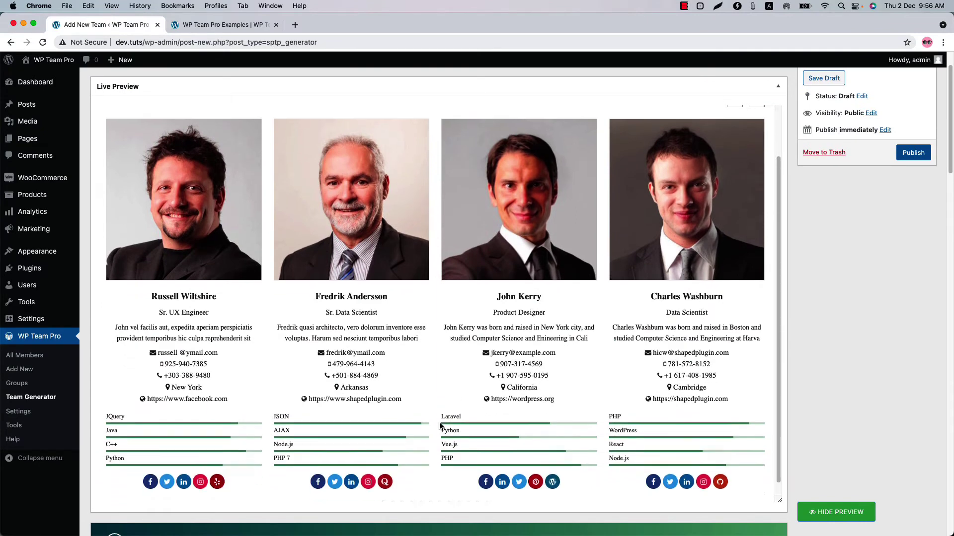
pyautogui.scroll(-1, 439, 430)
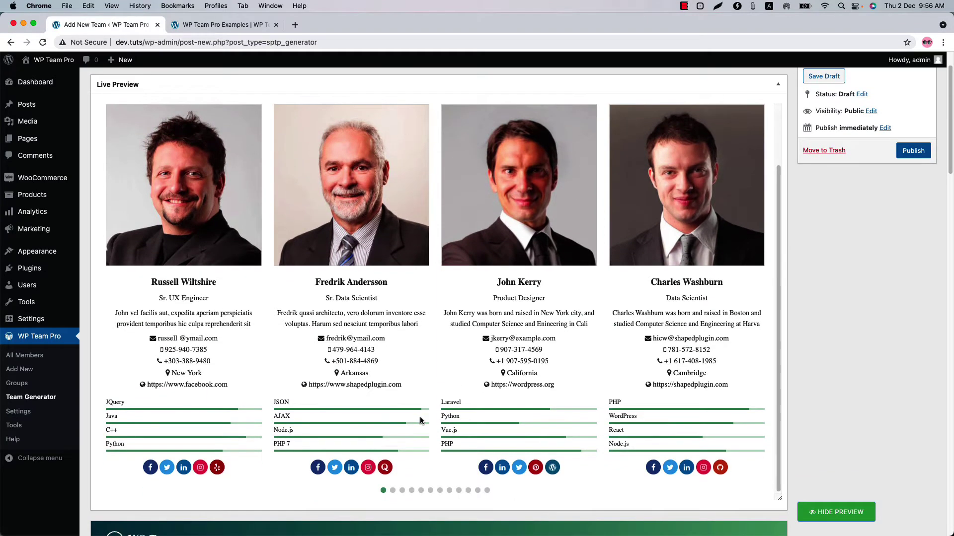
pyautogui.scroll(-15, 511, 345)
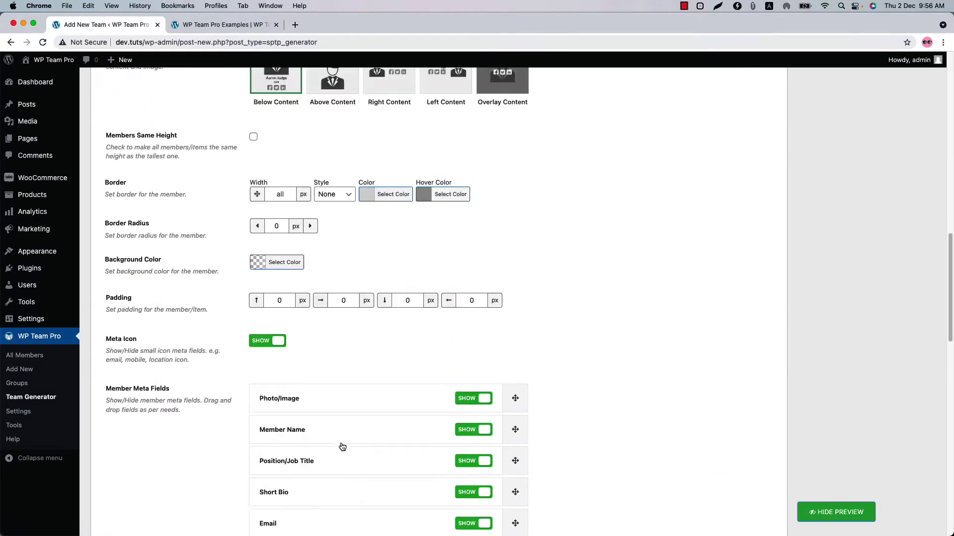
# Step: Move Location below Email and hide the Website, Location and business Phone fields
pyautogui.moveTo(409, 349); pyautogui.dragTo(398, 345)
pyautogui.click(474, 379)
pyautogui.click(473, 348)
pyautogui.click(474, 317)
pyautogui.scroll(-4, 538, 453)
# Step: Give the social icons custom colours and bring up the Image Settings tab
pyautogui.scroll(-4, 538, 453)
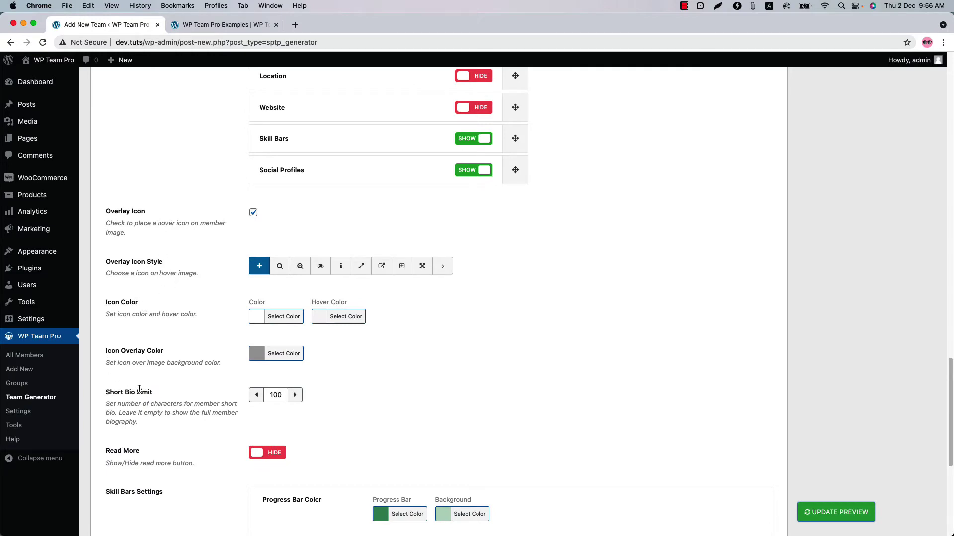
pyautogui.scroll(-5, 317, 390)
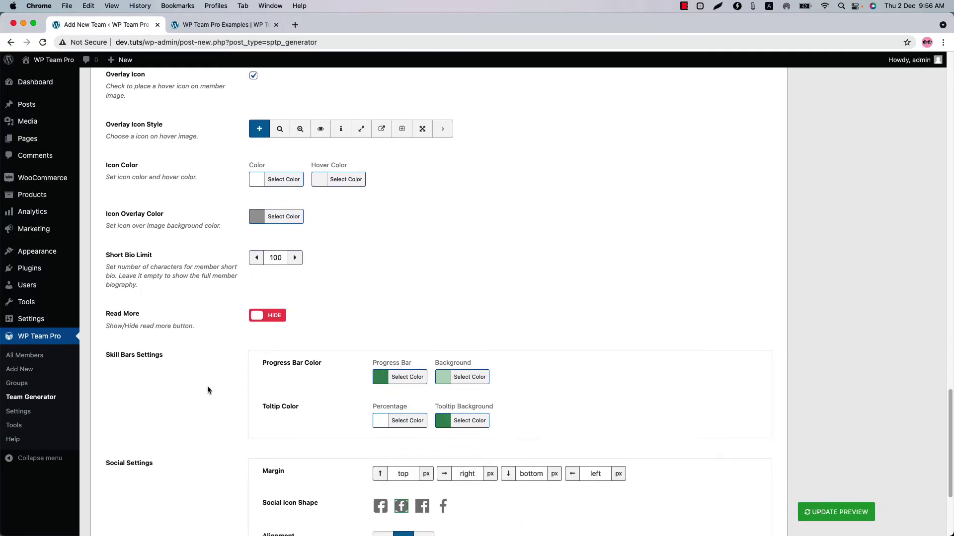
pyautogui.scroll(-5, 207, 388)
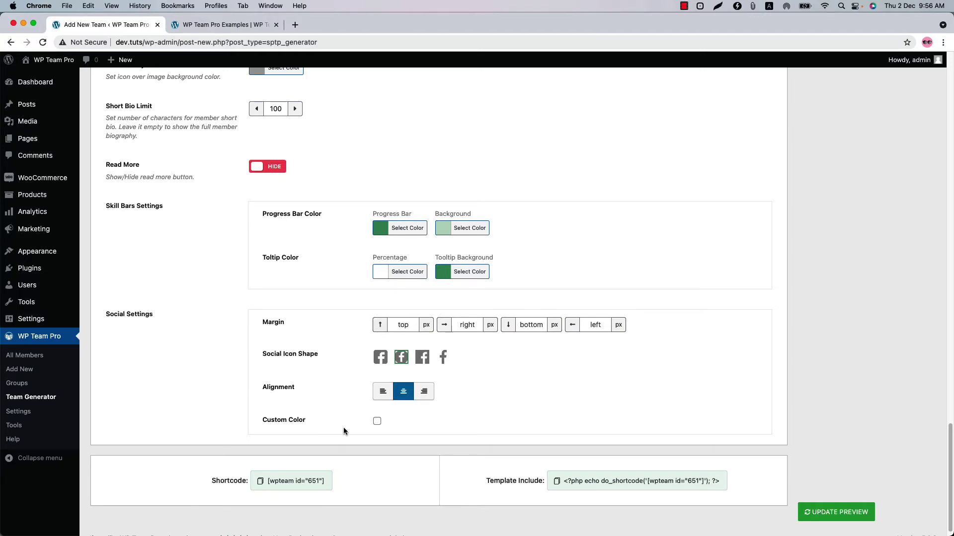
pyautogui.click(378, 422)
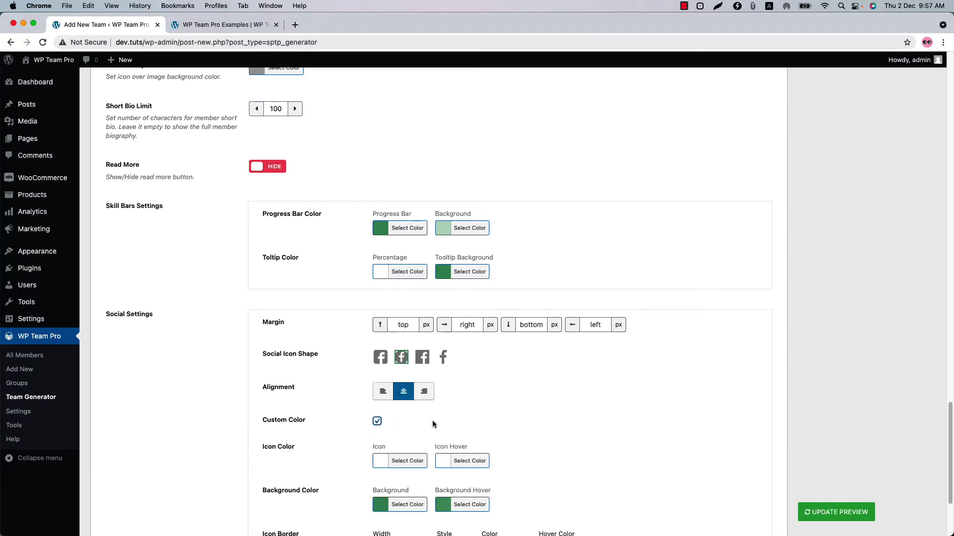
pyautogui.scroll(15, 404, 356)
pyautogui.click(308, 217)
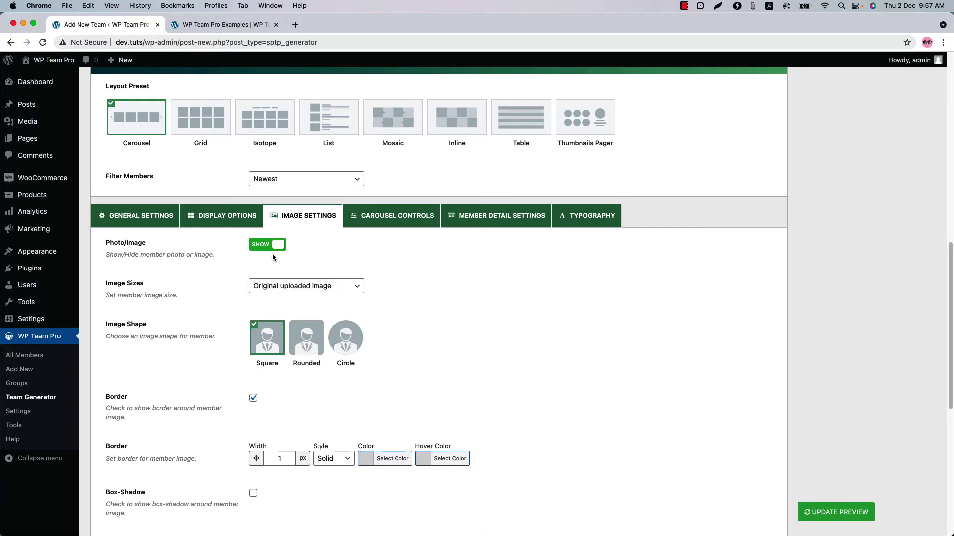
# Step: Keep the original image size, zoom effect None and Normal image mode
pyautogui.click(268, 287)
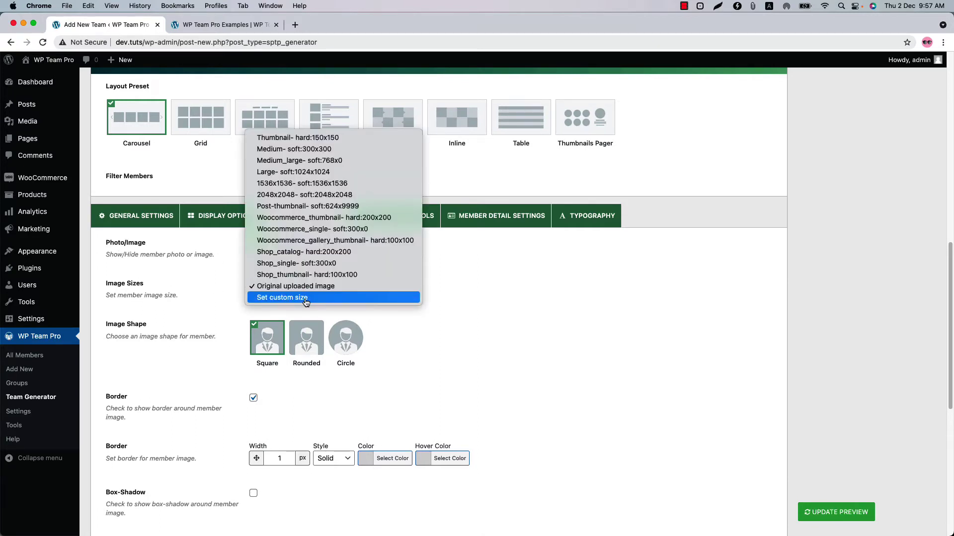
pyautogui.click(306, 298)
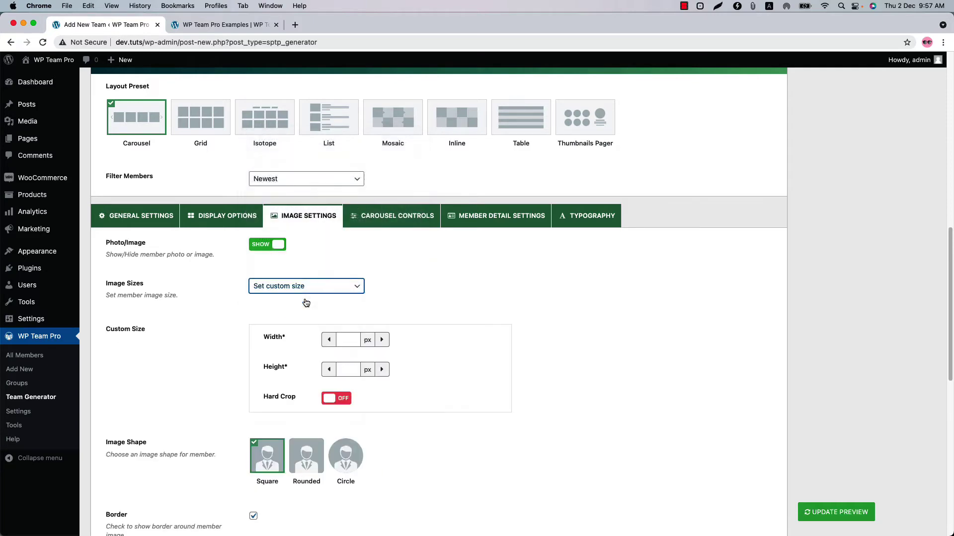
pyautogui.click(304, 286)
pyautogui.click(298, 274)
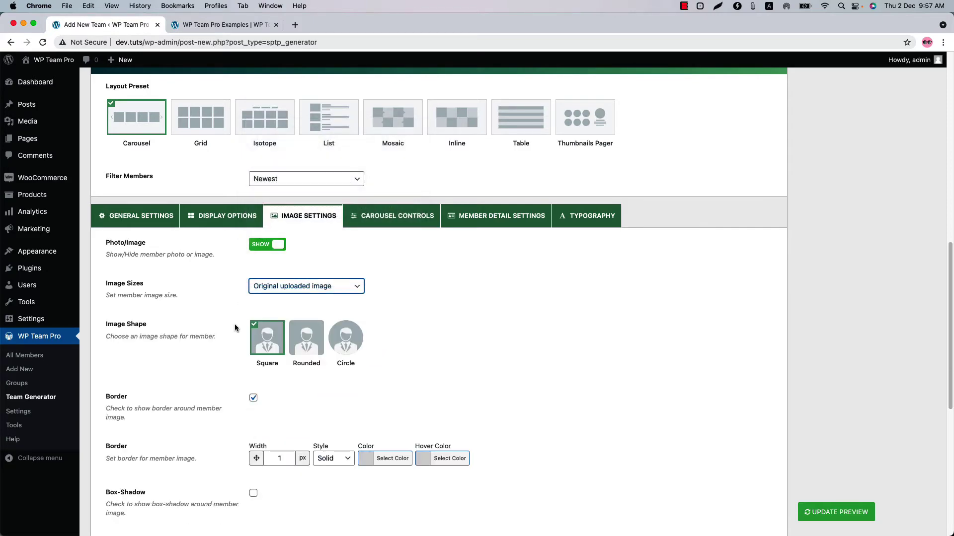
pyautogui.scroll(-6, 184, 393)
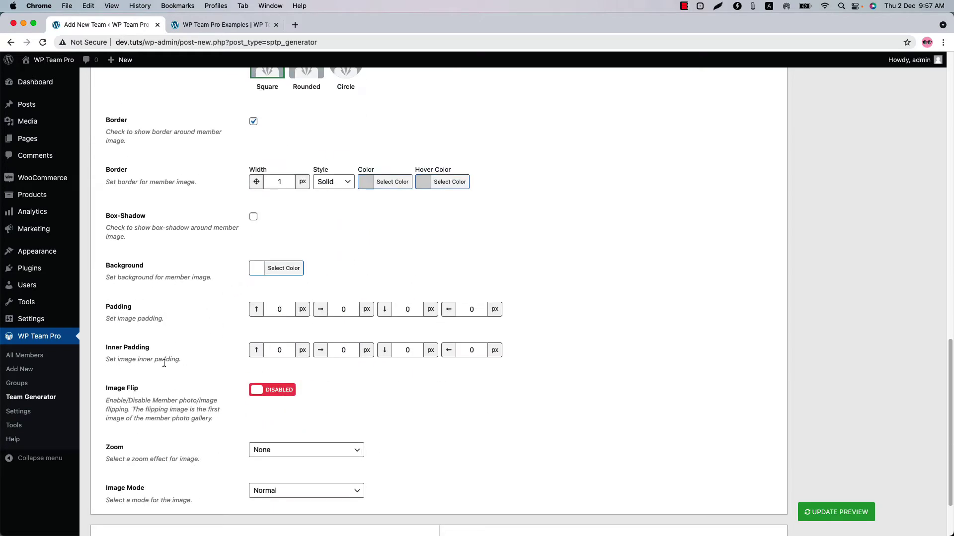
pyautogui.click(267, 450)
pyautogui.click(404, 463)
pyautogui.click(341, 495)
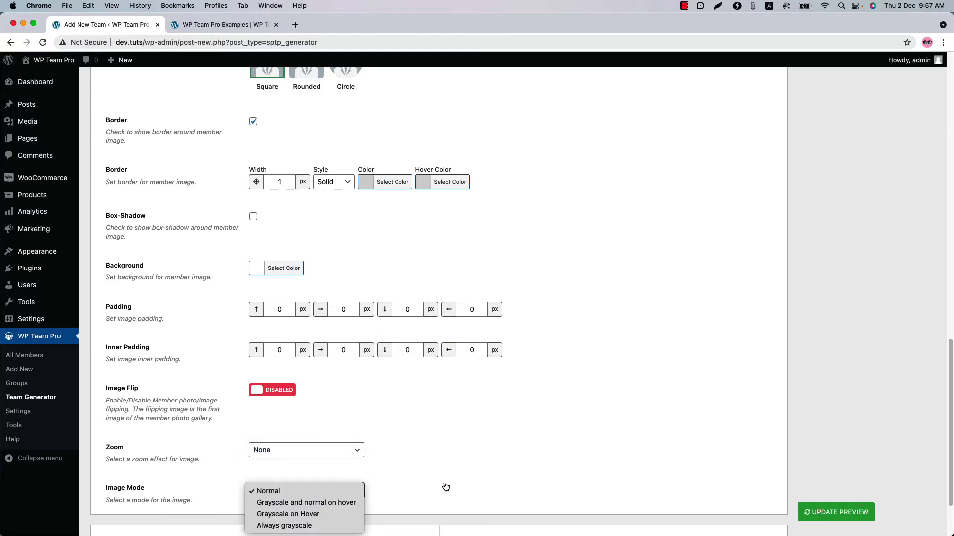
pyautogui.click(465, 477)
# Step: Set Rounded photo shape and enable Image Flip, refreshing then hiding the preview
pyautogui.scroll(5, 358, 449)
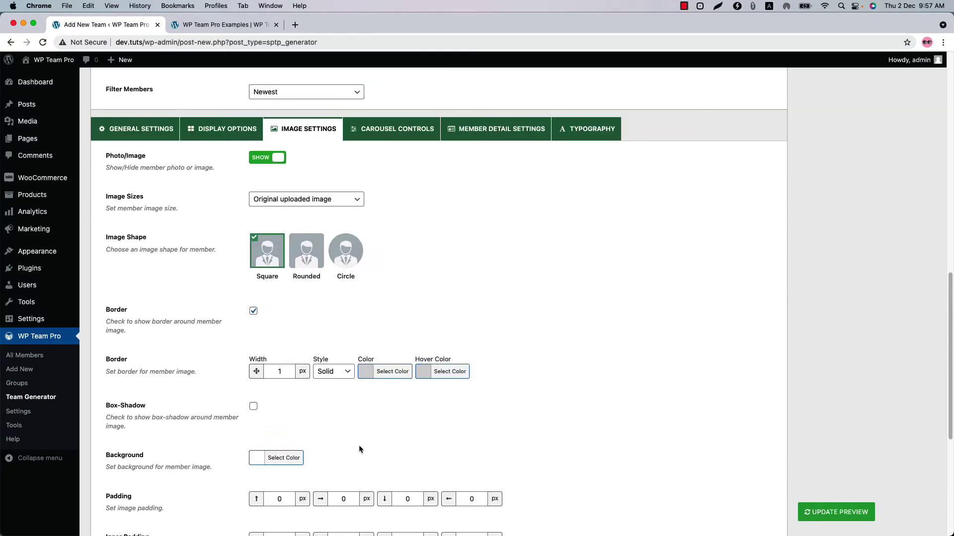
pyautogui.click(307, 266)
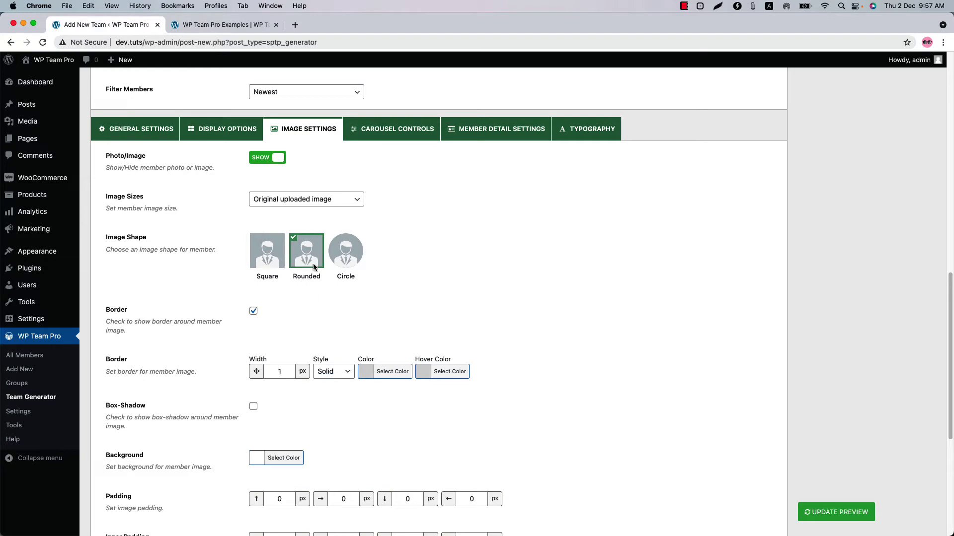
pyautogui.click(818, 514)
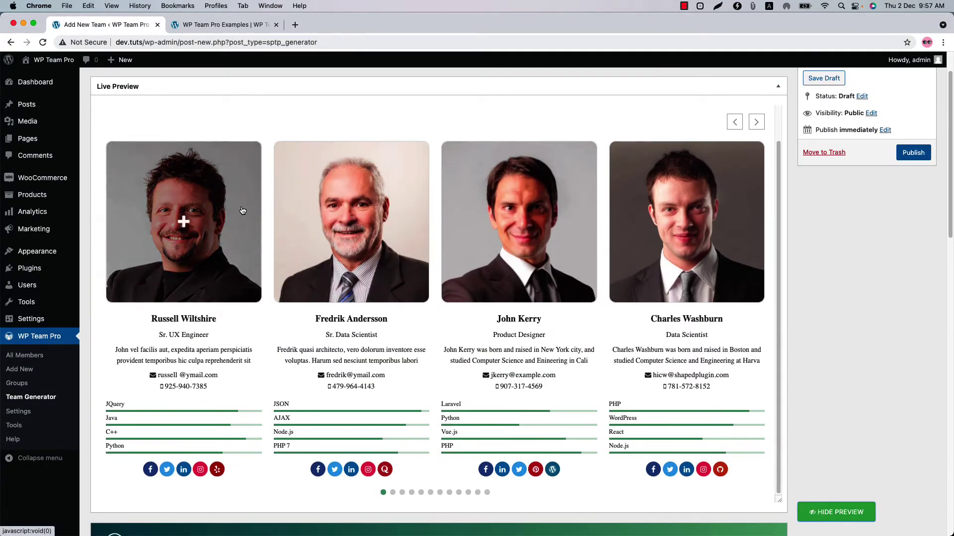
pyautogui.scroll(-15, 198, 381)
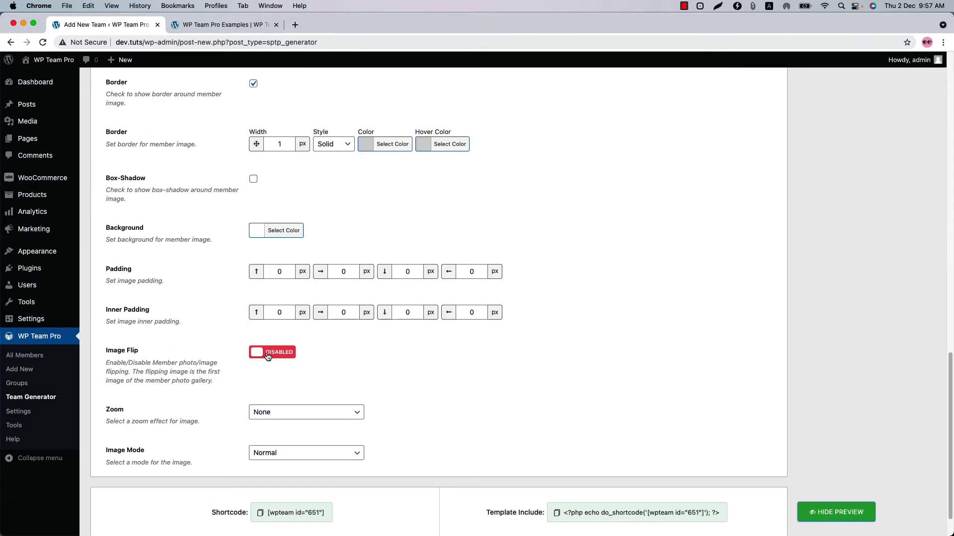
pyautogui.click(271, 354)
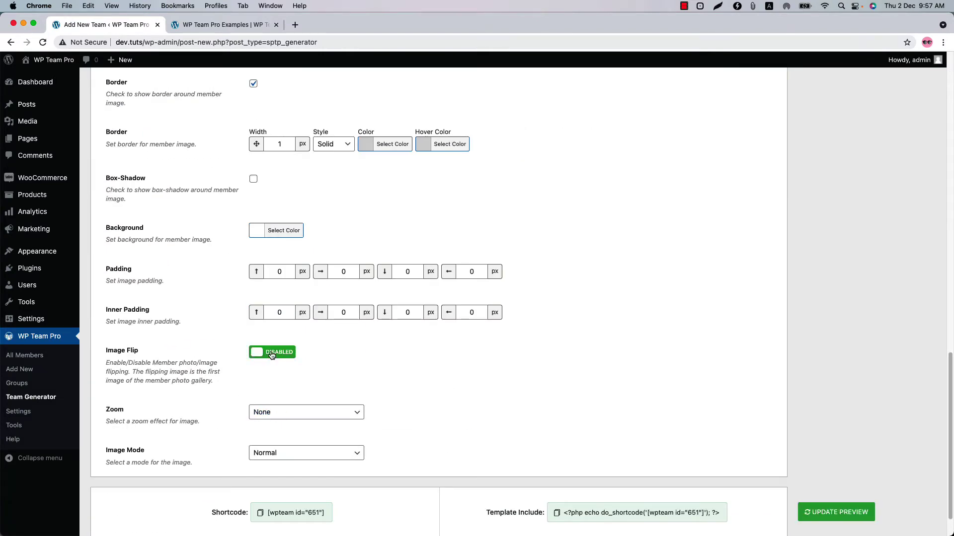
pyautogui.click(842, 513)
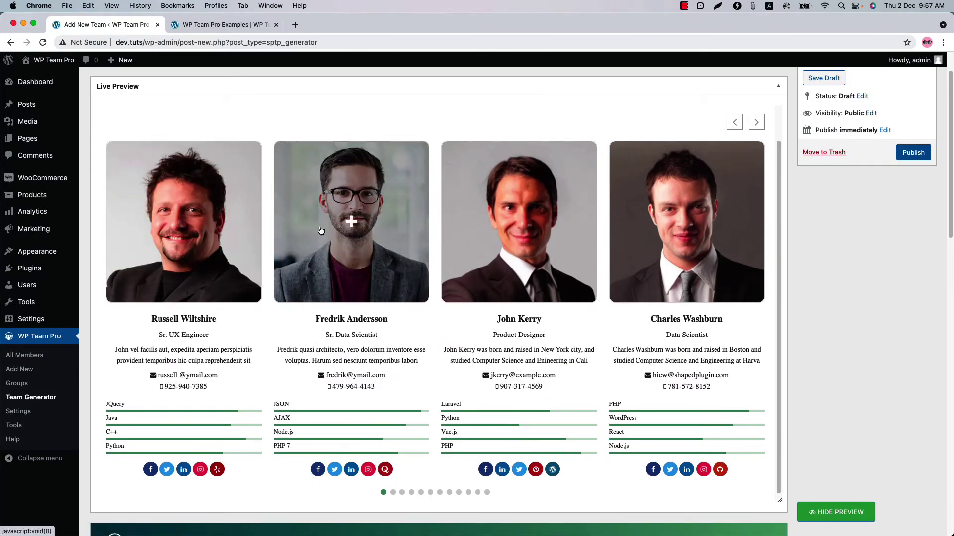
pyautogui.scroll(-15, 685, 220)
pyautogui.click(272, 308)
pyautogui.scroll(10, 368, 278)
# Step: Set Carousel Mode to Ticker in Carousel Controls and refresh the live preview
pyautogui.click(396, 200)
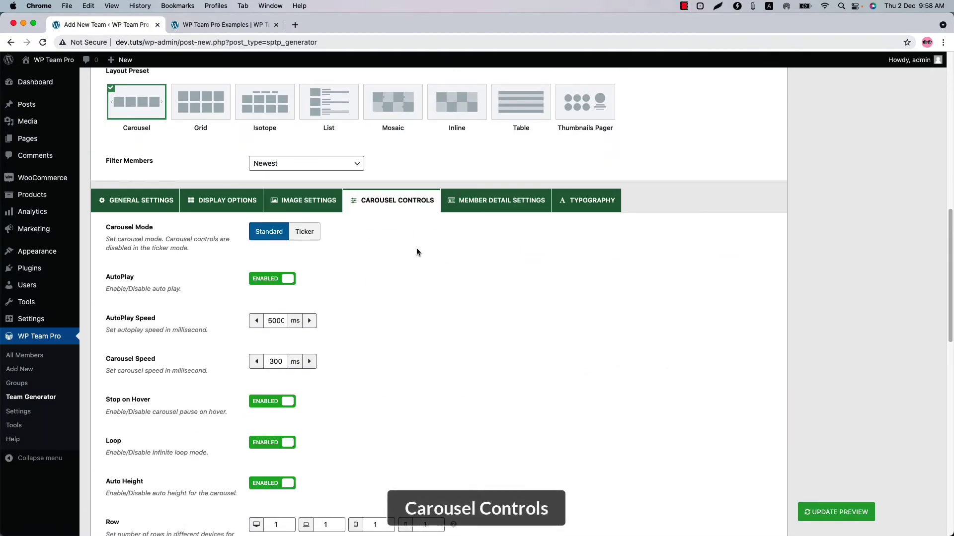
pyautogui.click(301, 236)
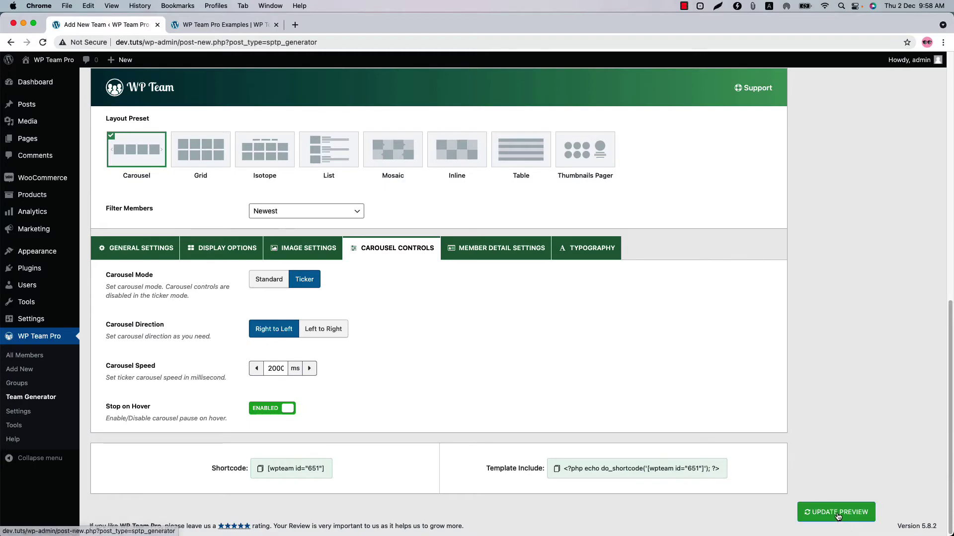
pyautogui.click(838, 514)
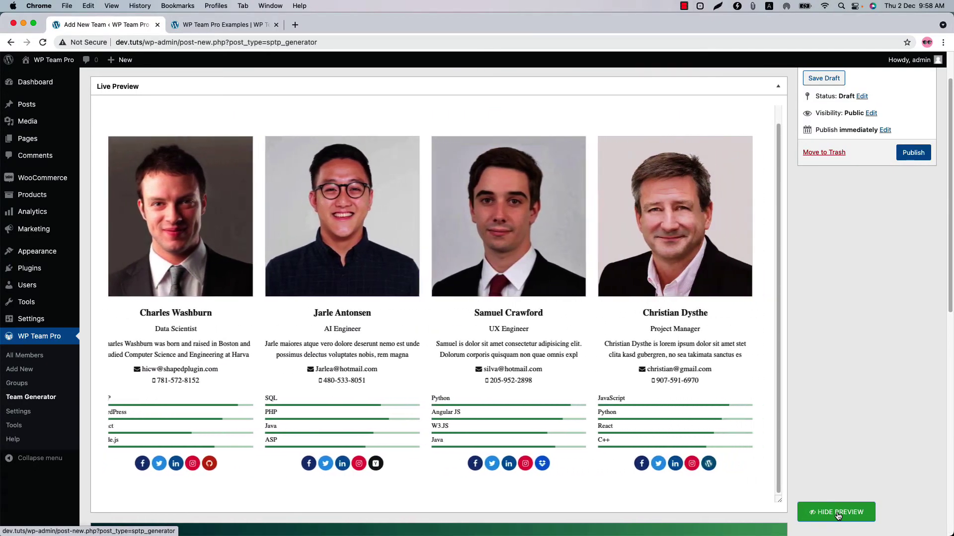
# Step: Return Carousel Mode to Standard and raise the desktop row count from 1 to 2
pyautogui.scroll(-6, 405, 475)
pyautogui.scroll(-2, 405, 472)
pyautogui.click(269, 323)
pyautogui.scroll(-5, 386, 325)
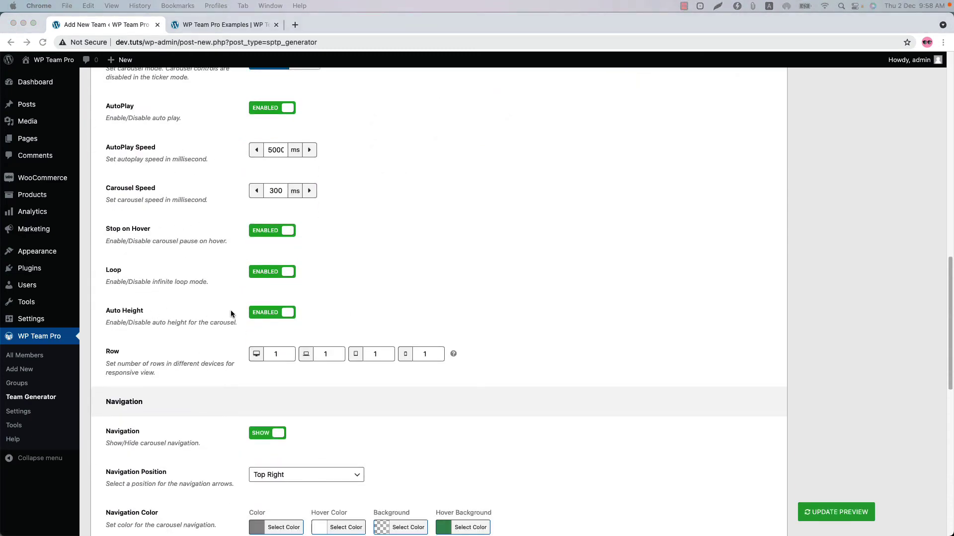
pyautogui.click(340, 354)
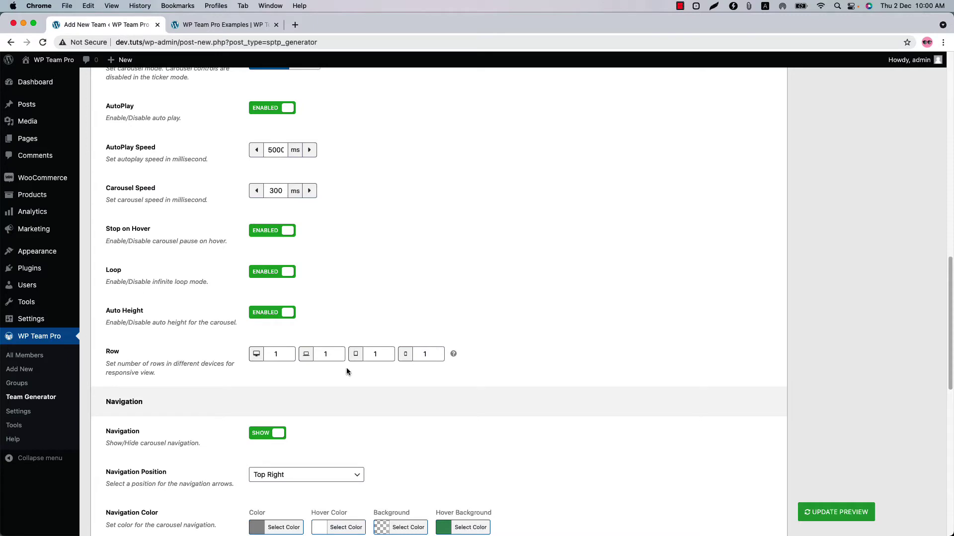
pyautogui.click(291, 352)
# Step: Refresh the preview and look over the two-row carousel layout
pyautogui.click(826, 511)
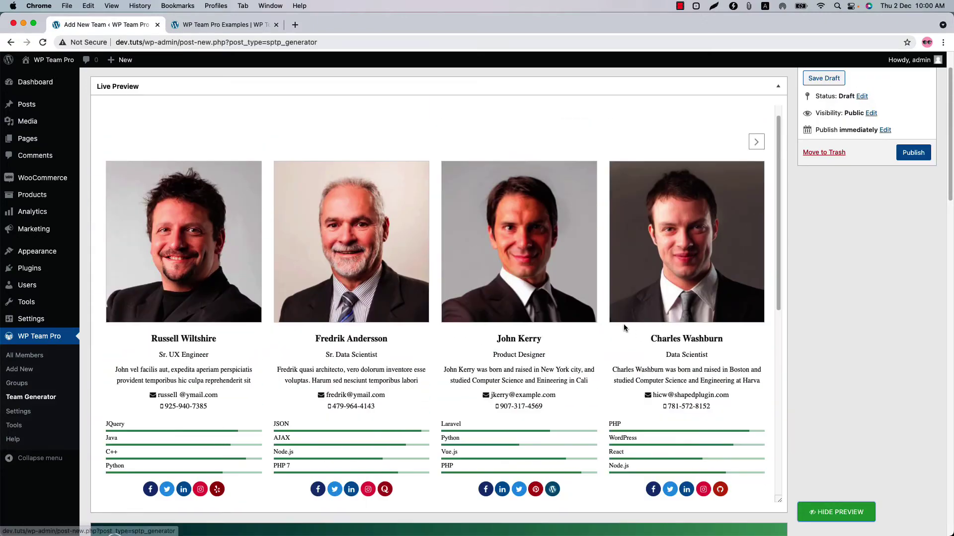
pyautogui.scroll(-8, 624, 323)
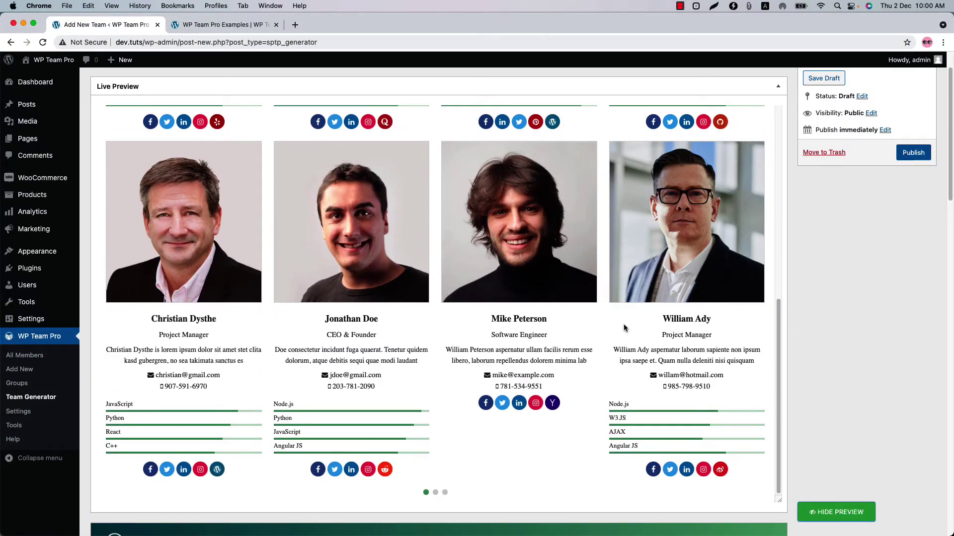
pyautogui.scroll(8, 624, 324)
pyautogui.scroll(-4, 561, 414)
pyautogui.scroll(-20, 561, 414)
pyautogui.scroll(1, 213, 305)
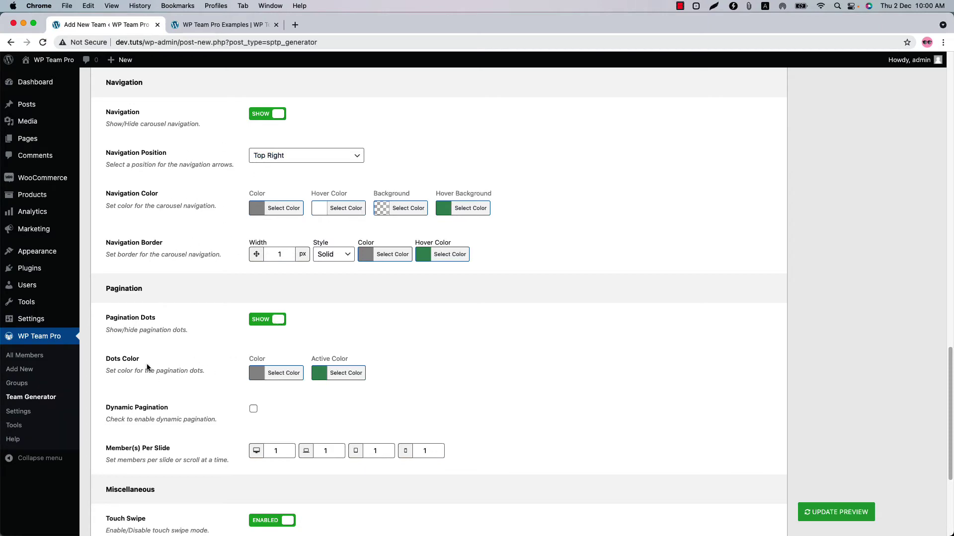
# Step: Tick Dynamic Pagination and refresh the preview to inspect the pagination dots
pyautogui.click(253, 410)
pyautogui.click(855, 515)
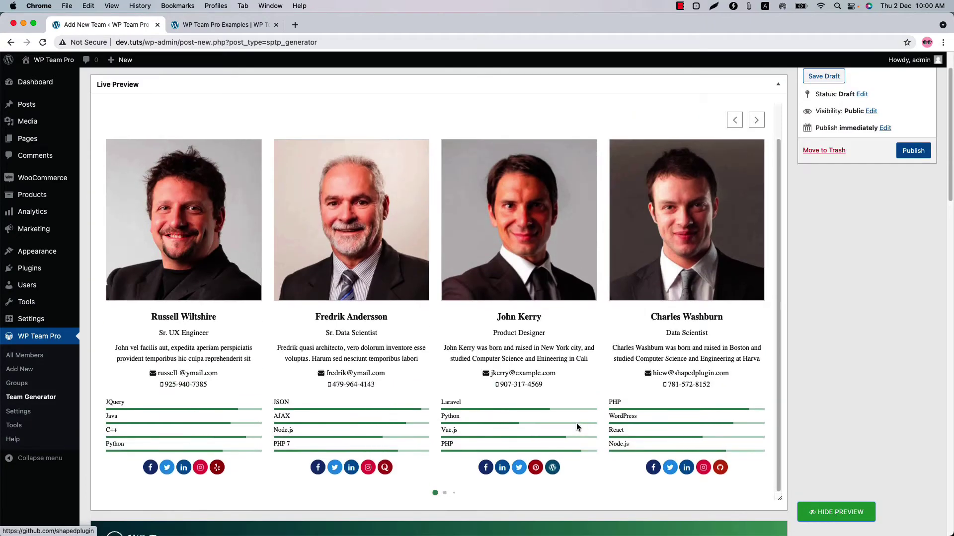
pyautogui.scroll(-4, 577, 423)
pyautogui.scroll(3, 469, 418)
pyautogui.scroll(-10, 282, 492)
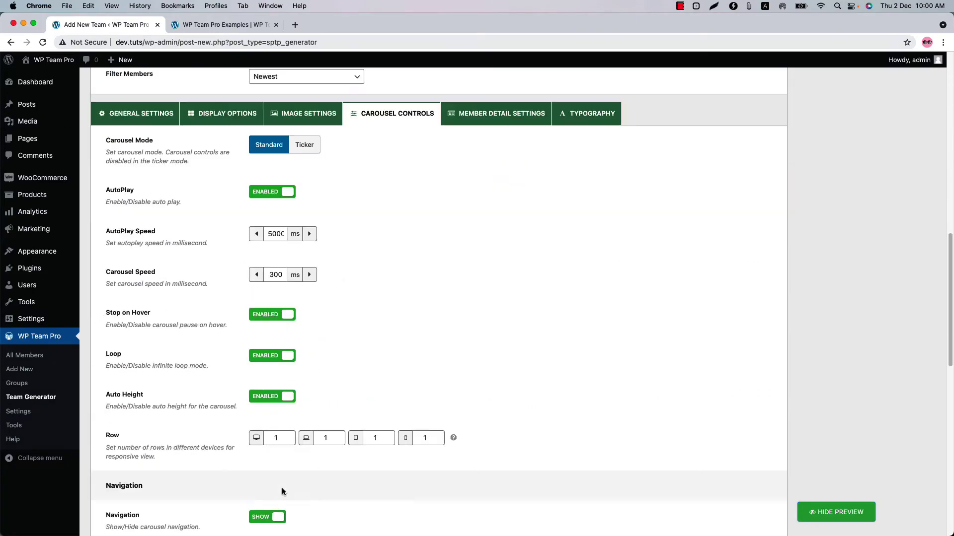
pyautogui.scroll(-10, 282, 491)
pyautogui.scroll(1, 332, 460)
pyautogui.scroll(-2, 338, 452)
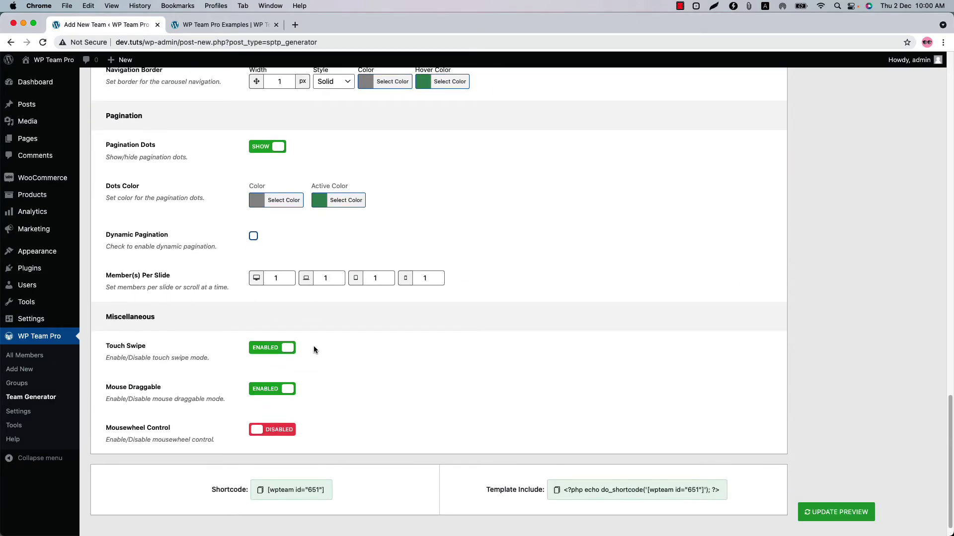
pyautogui.scroll(15, 342, 348)
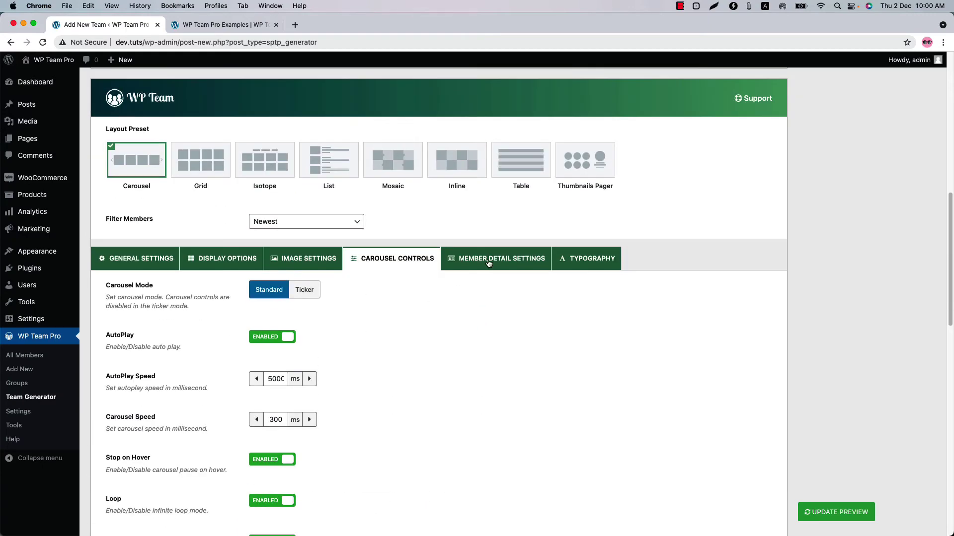
# Step: Open the Member Detail Settings tab and scroll through its modal layout options
pyautogui.click(488, 263)
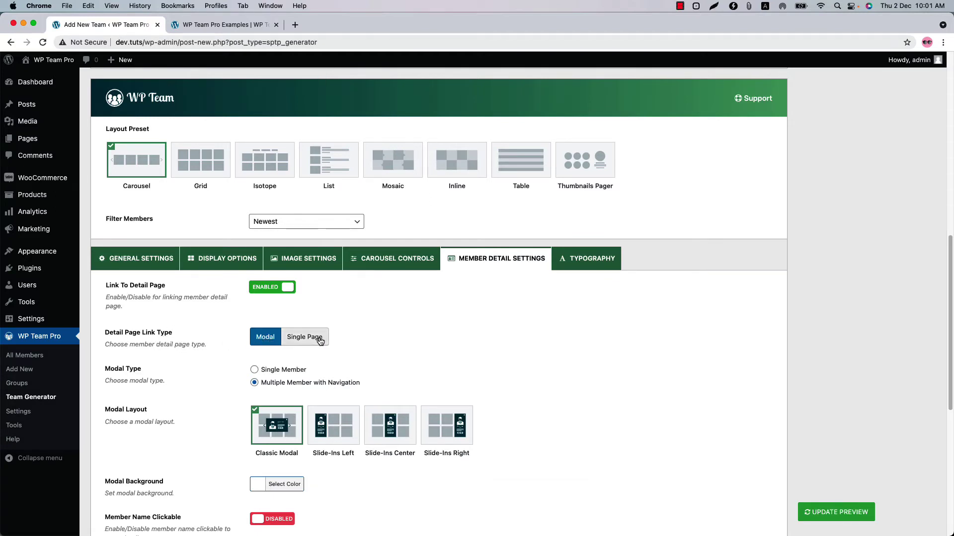
pyautogui.scroll(-1, 164, 388)
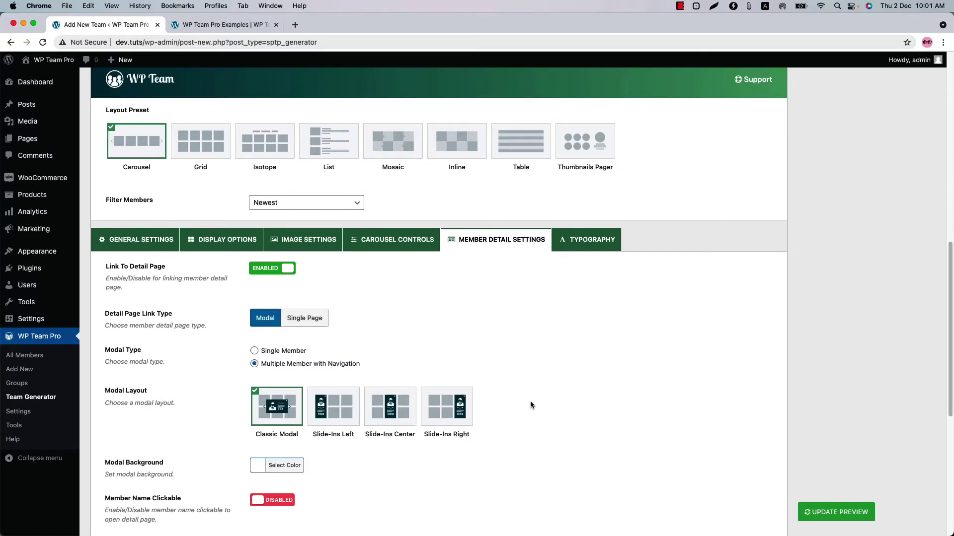
pyautogui.scroll(-5, 526, 402)
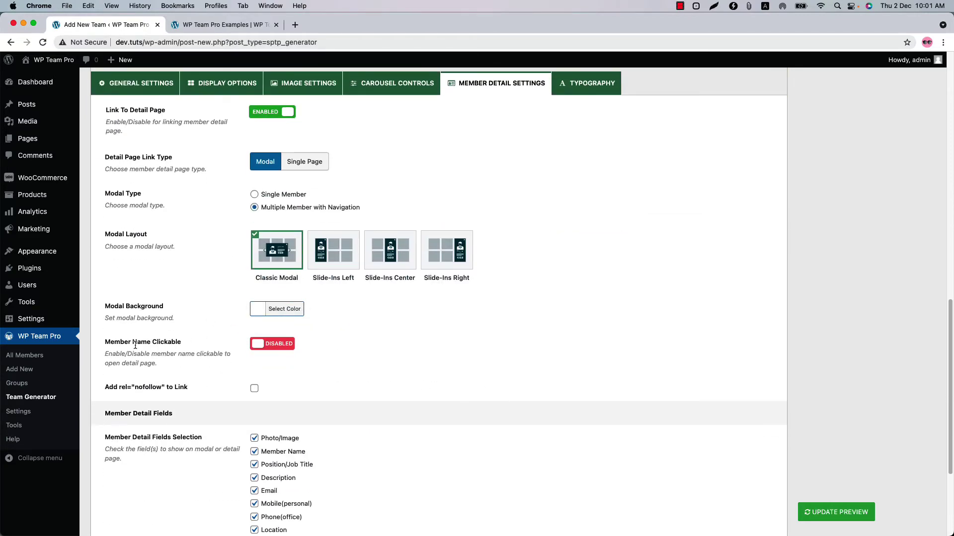
pyautogui.scroll(-5, 248, 357)
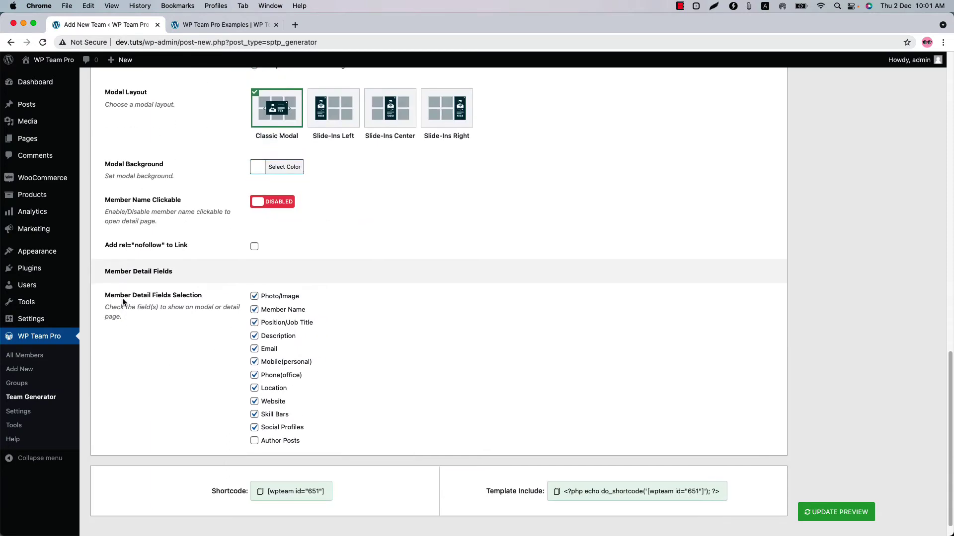
pyautogui.scroll(6, 199, 313)
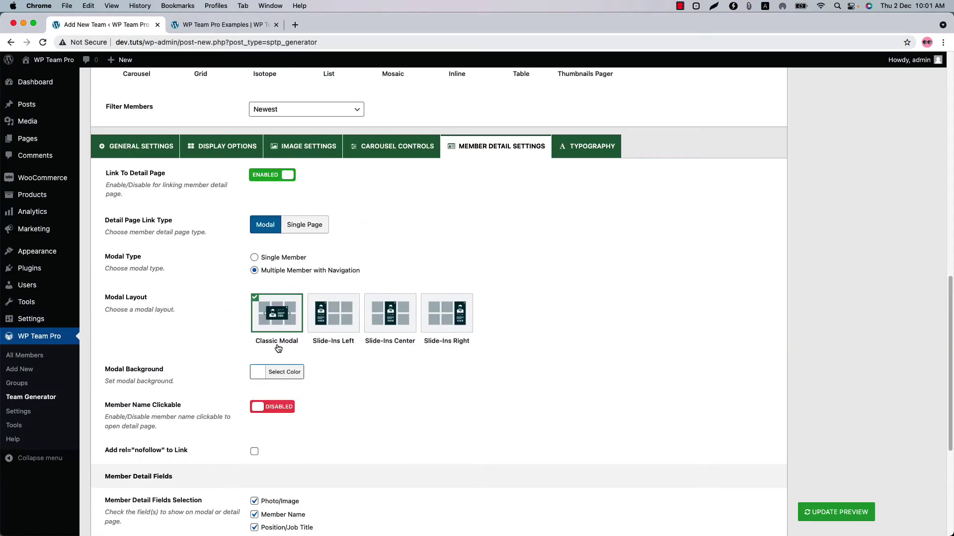
# Step: Refresh the live preview, then open and close a member's detail popup
pyautogui.click(836, 508)
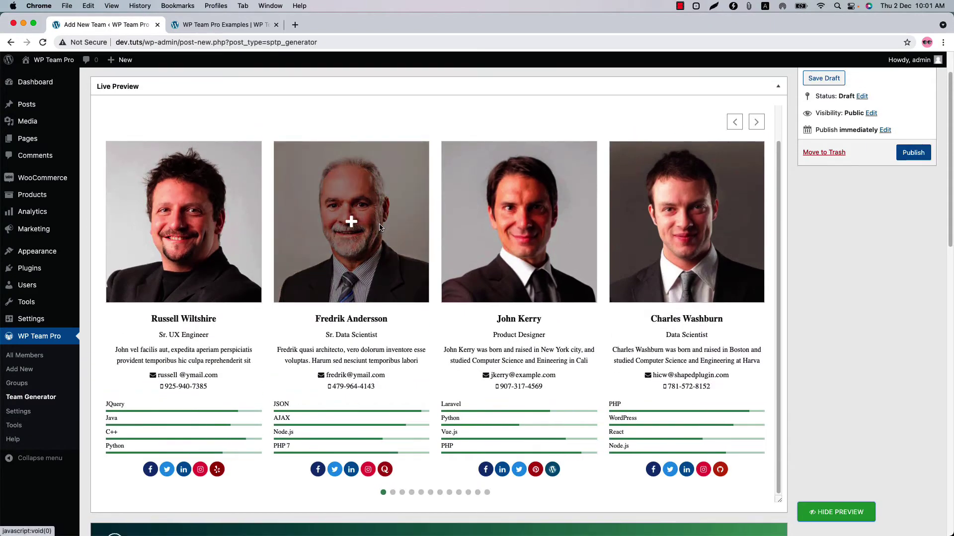
pyautogui.click(381, 229)
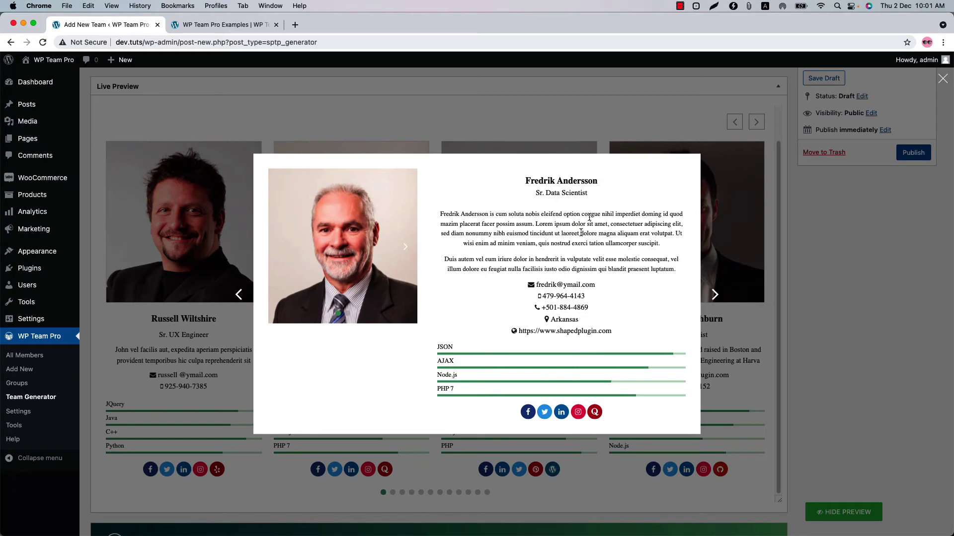
pyautogui.click(832, 204)
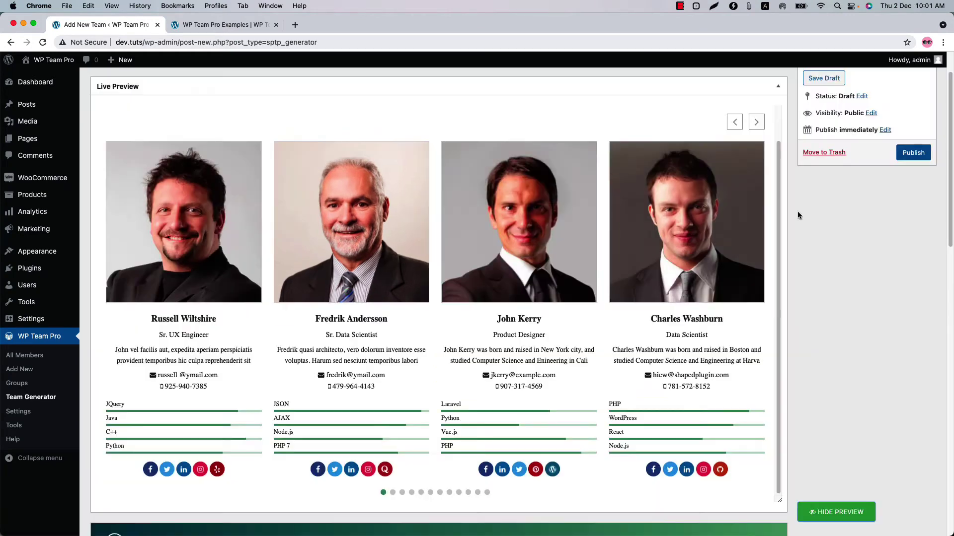
pyautogui.scroll(-10, 367, 329)
pyautogui.click(335, 417)
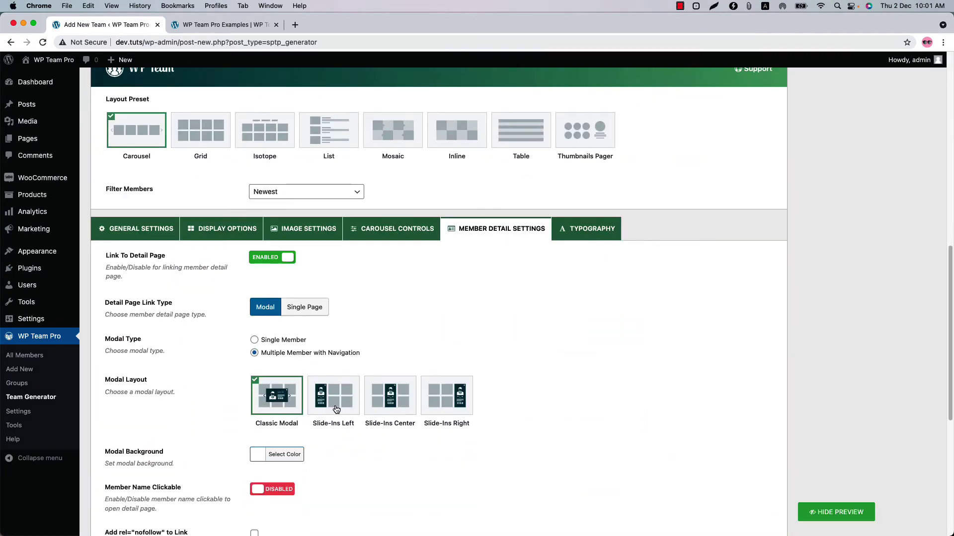
pyautogui.click(815, 512)
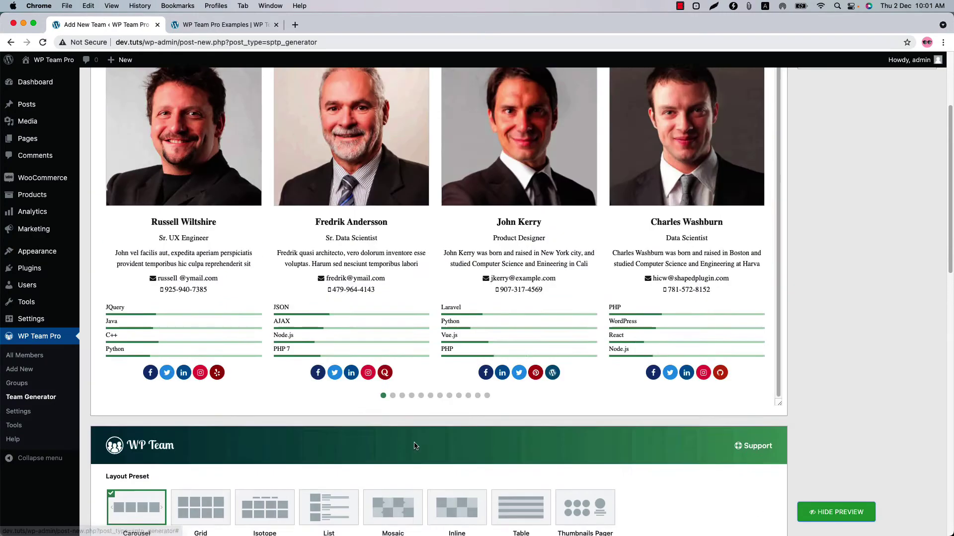
pyautogui.click(359, 228)
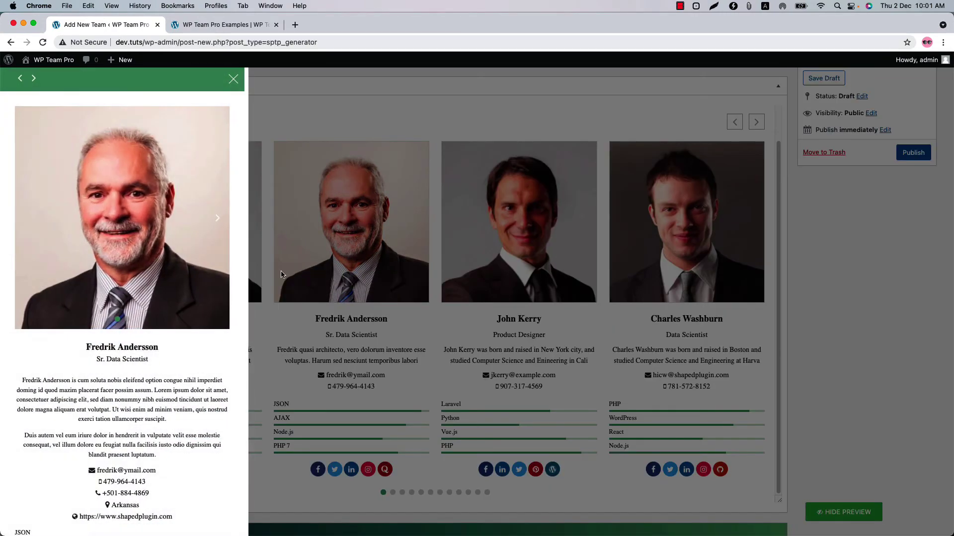
pyautogui.click(232, 83)
pyautogui.scroll(-10, 343, 393)
pyautogui.click(286, 347)
pyautogui.click(304, 255)
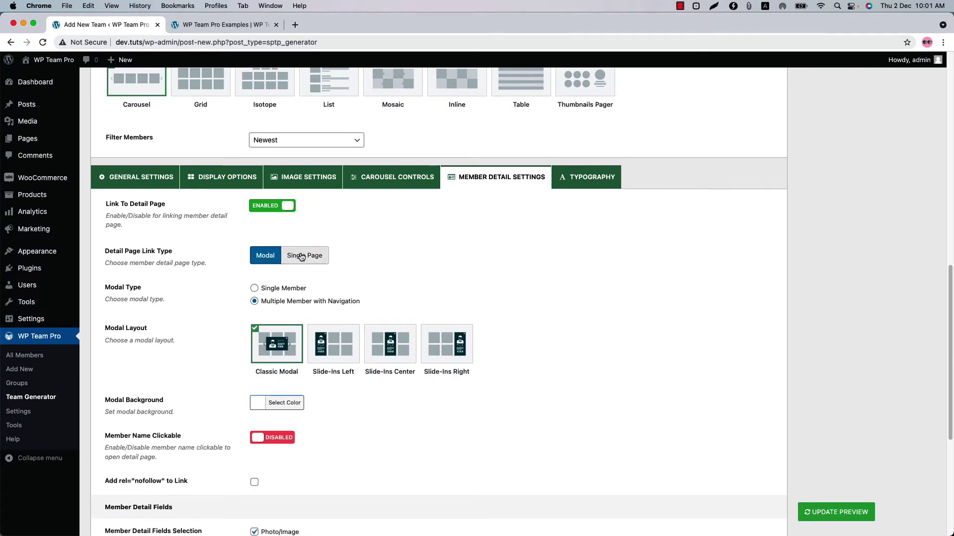
pyautogui.scroll(-1, 337, 358)
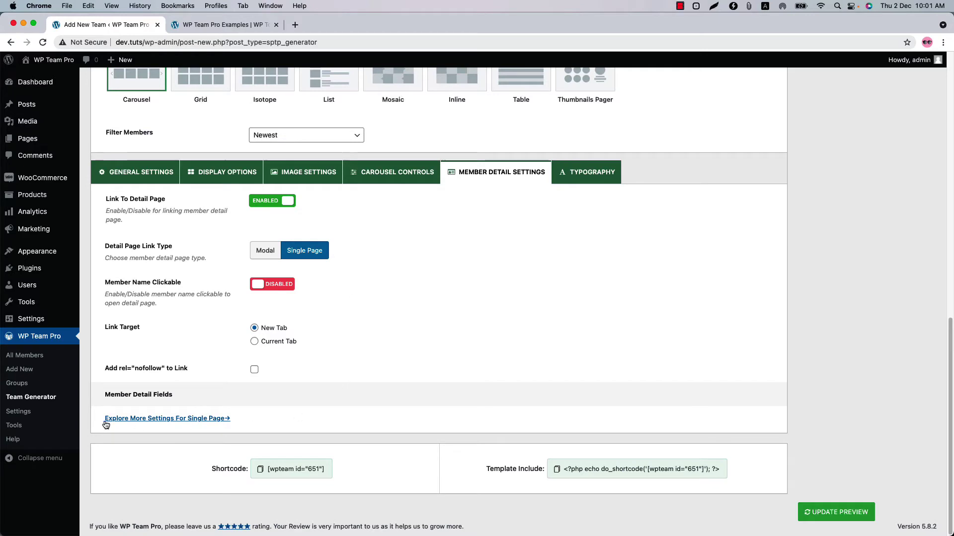
pyautogui.keyDown('super'); pyautogui.click(164, 421); pyautogui.keyUp('super')
pyautogui.click(331, 25)
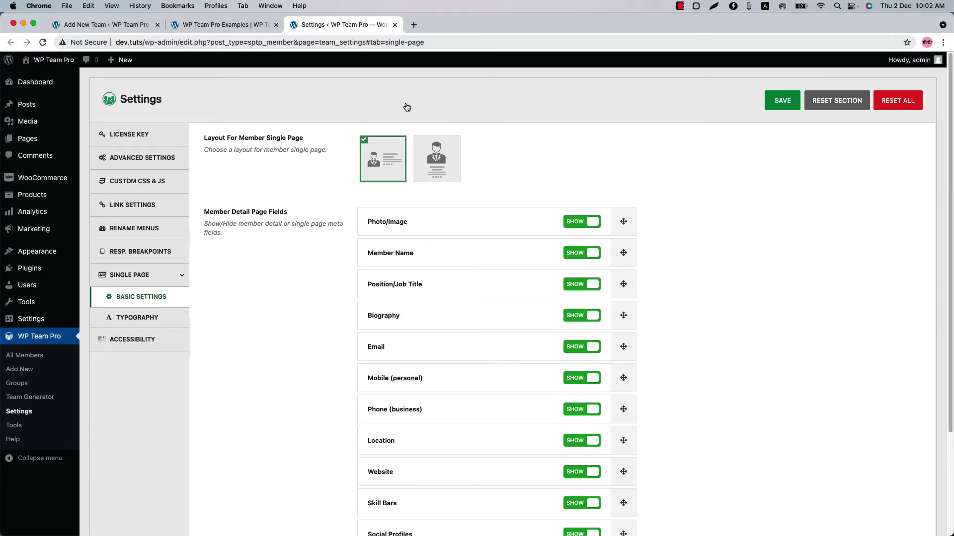
pyautogui.click(394, 28)
pyautogui.click(258, 258)
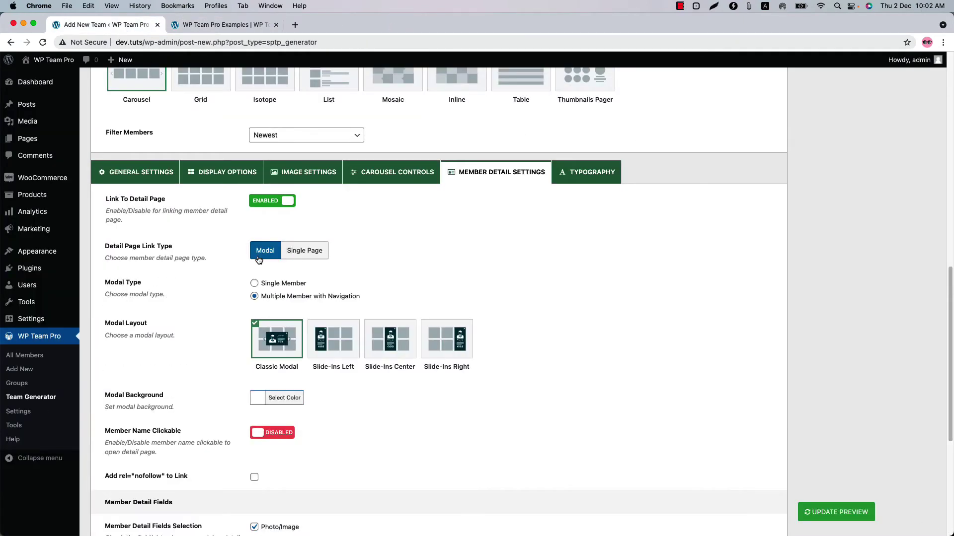
pyautogui.click(576, 175)
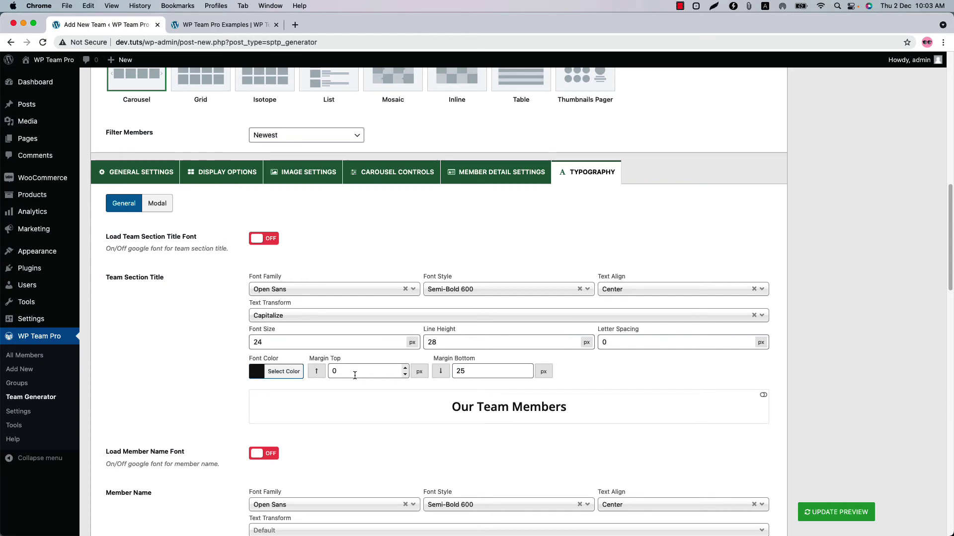
# Step: Scroll through the General typography settings for member name, position, bio and skills fonts
pyautogui.scroll(-7, 355, 376)
pyautogui.scroll(-3, 359, 386)
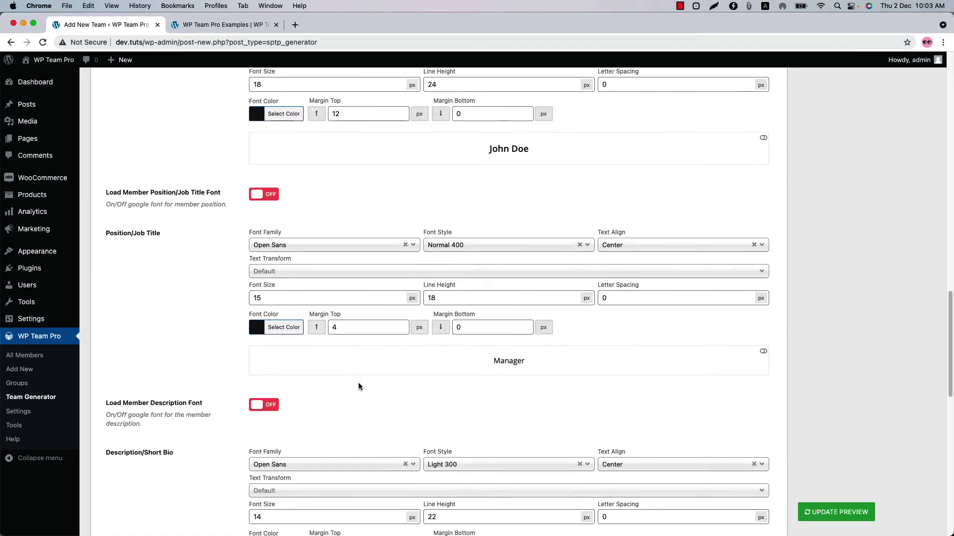
pyautogui.scroll(-6, 358, 386)
pyautogui.scroll(-6, 359, 383)
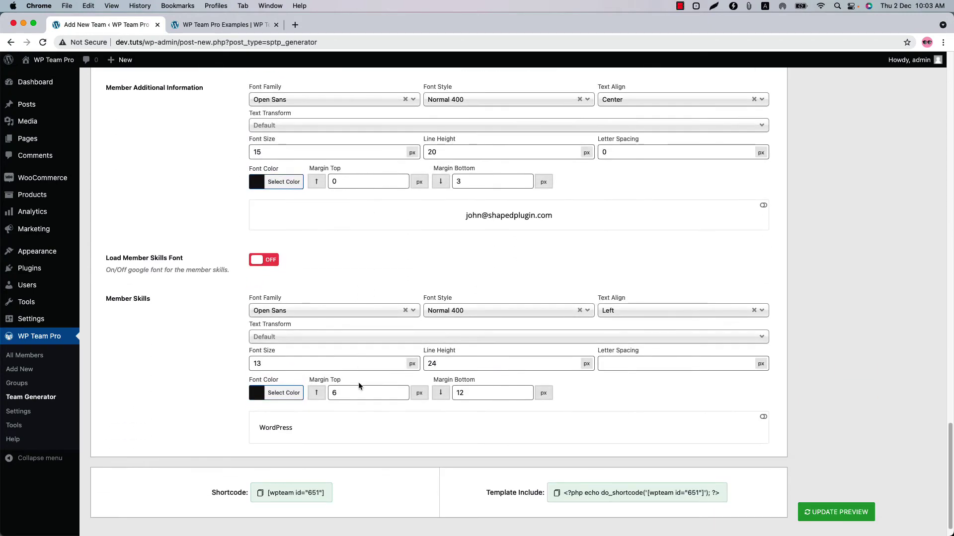
pyautogui.scroll(8, 843, 347)
pyautogui.scroll(15, 842, 348)
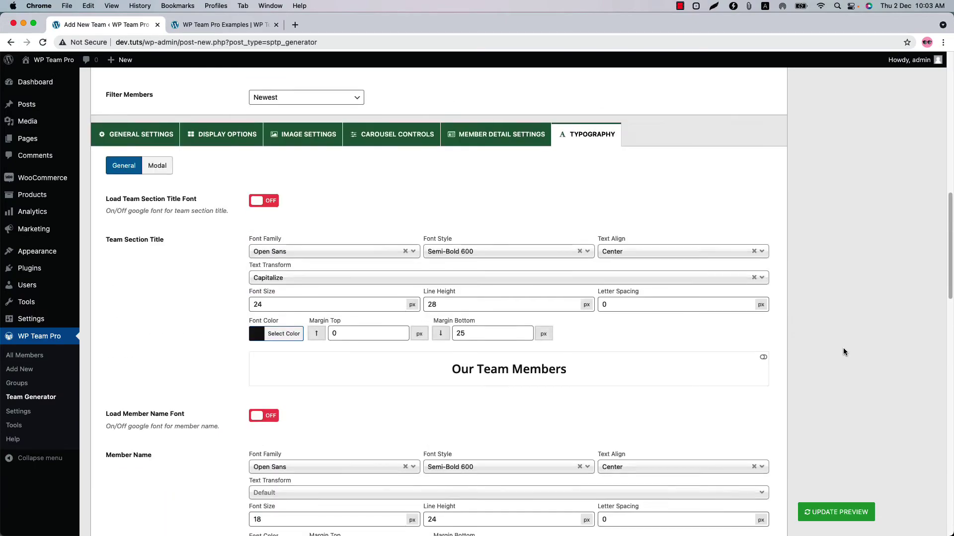
# Step: Publish the team and copy its shortcode
pyautogui.click(914, 205)
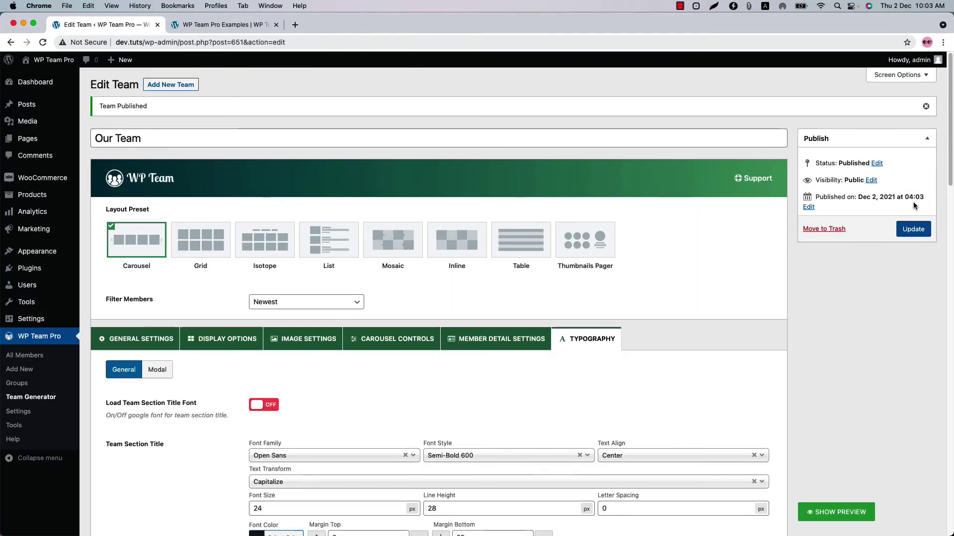
pyautogui.scroll(-20, 417, 417)
pyautogui.click(278, 470)
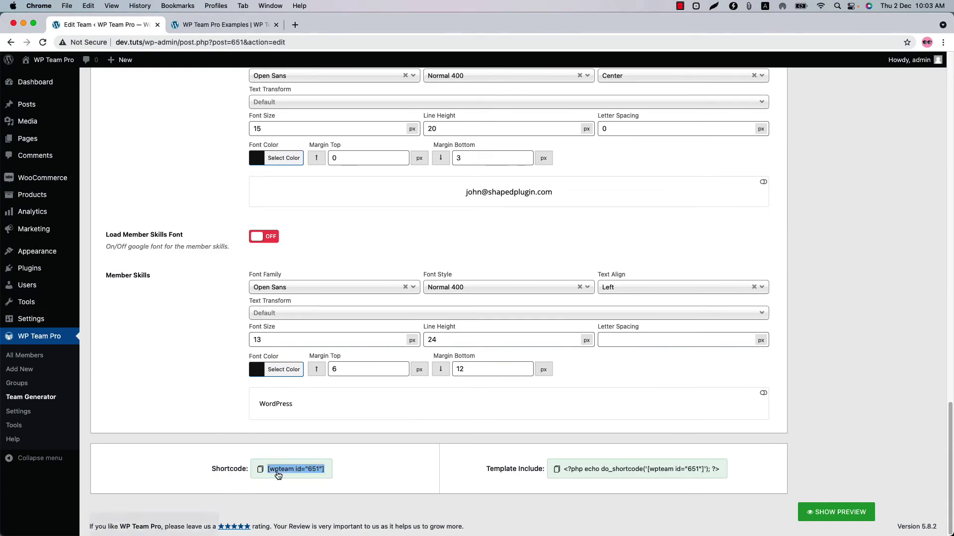
# Step: Create a new page containing the [wpteam id="651"] shortcode and publish it
pyautogui.moveTo(52, 123)
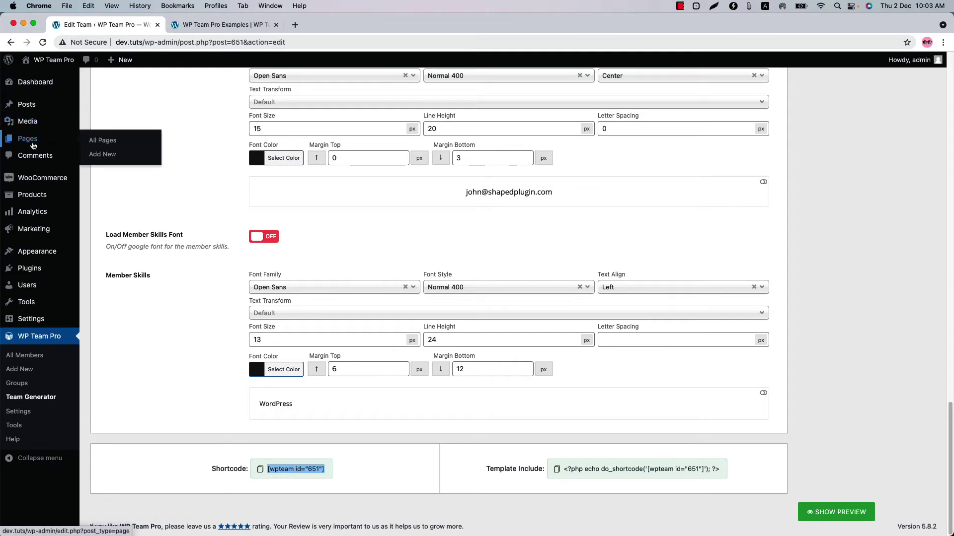
pyautogui.keyDown('super'); pyautogui.click(99, 155); pyautogui.keyUp('super')
pyautogui.click(314, 24)
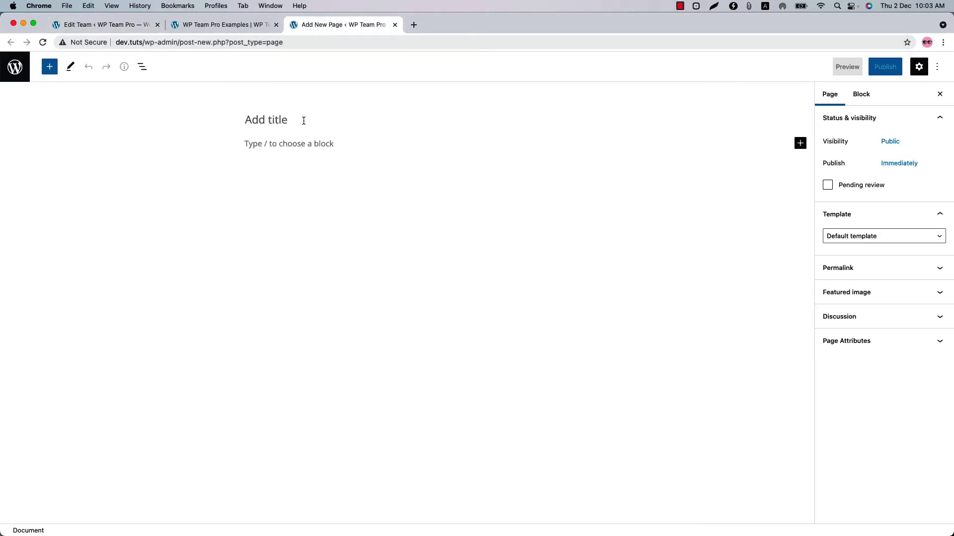
pyautogui.click(300, 142)
pyautogui.press('super+v')
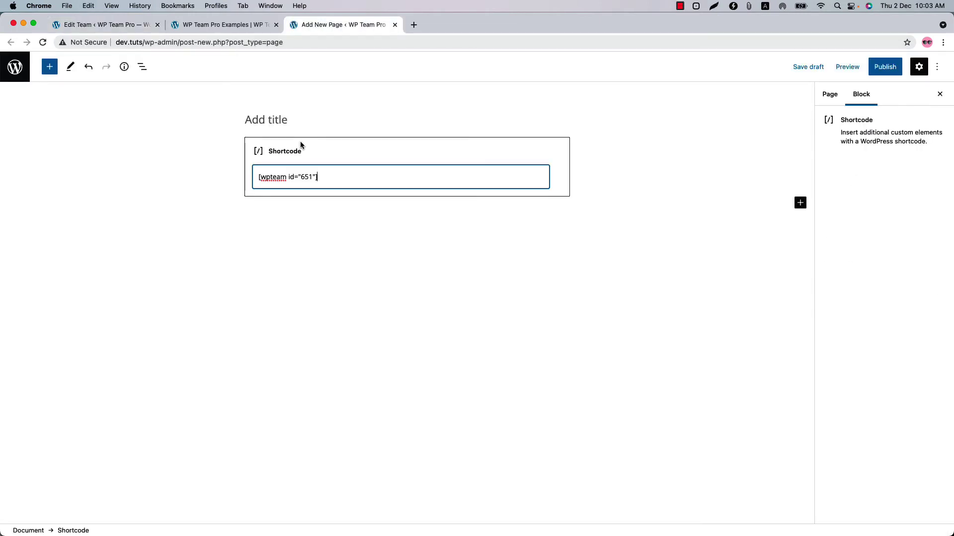
pyautogui.click(891, 68)
pyautogui.click(834, 73)
# Step: View the published page and advance the Our Team carousel three times
pyautogui.click(851, 175)
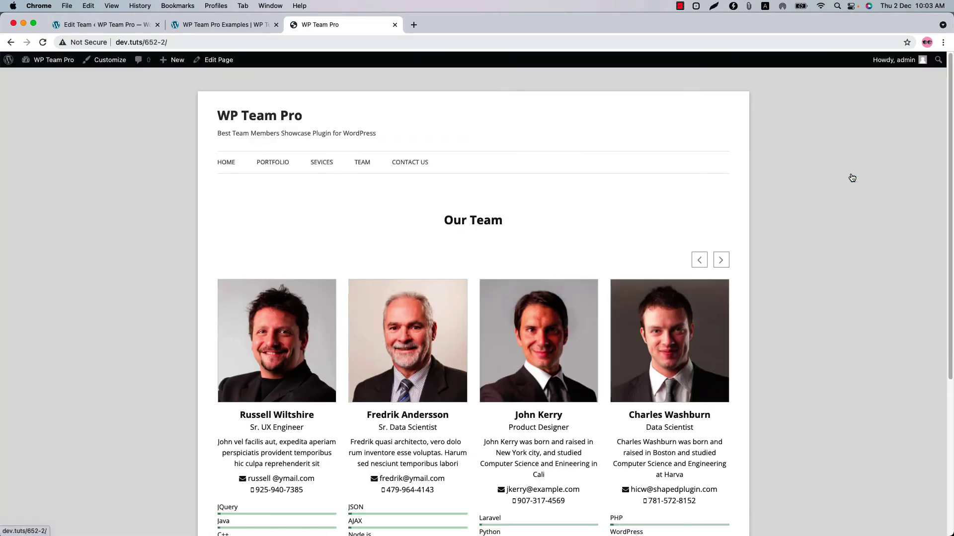
pyautogui.scroll(-2, 714, 204)
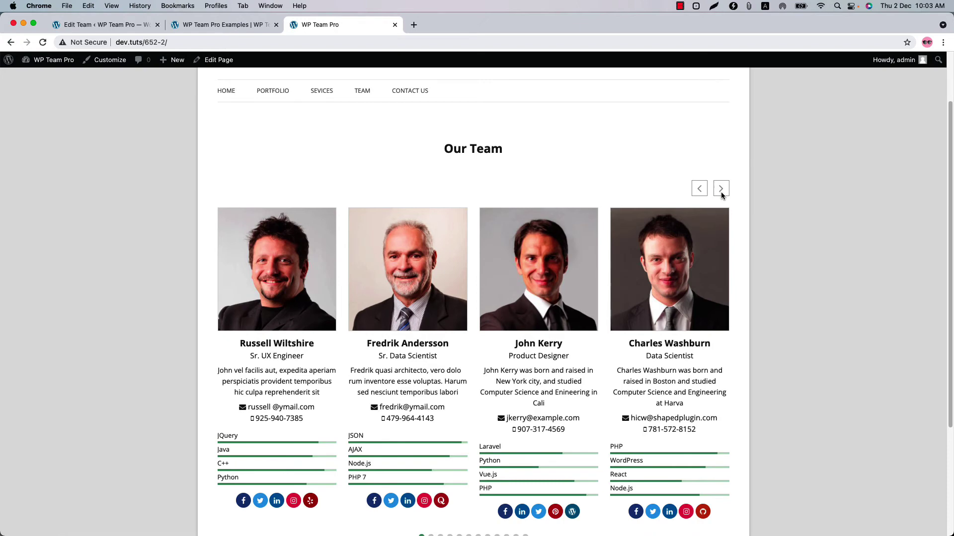
pyautogui.click(720, 189)
pyautogui.click(721, 191)
pyautogui.click(720, 192)
# Step: Back in Edit Team, select the Grid layout preset and open Display Options
pyautogui.scroll(-1, 720, 191)
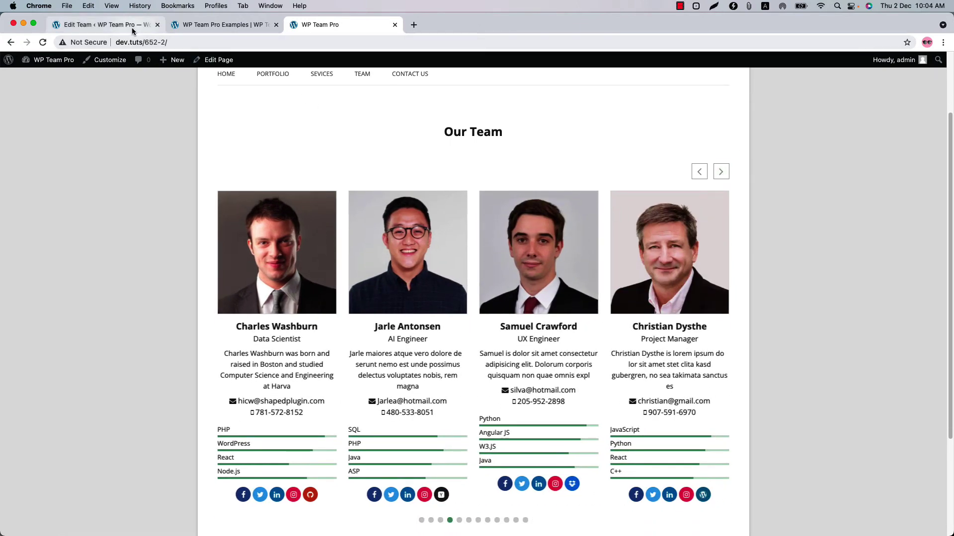
pyautogui.click(132, 27)
pyautogui.scroll(20, 401, 301)
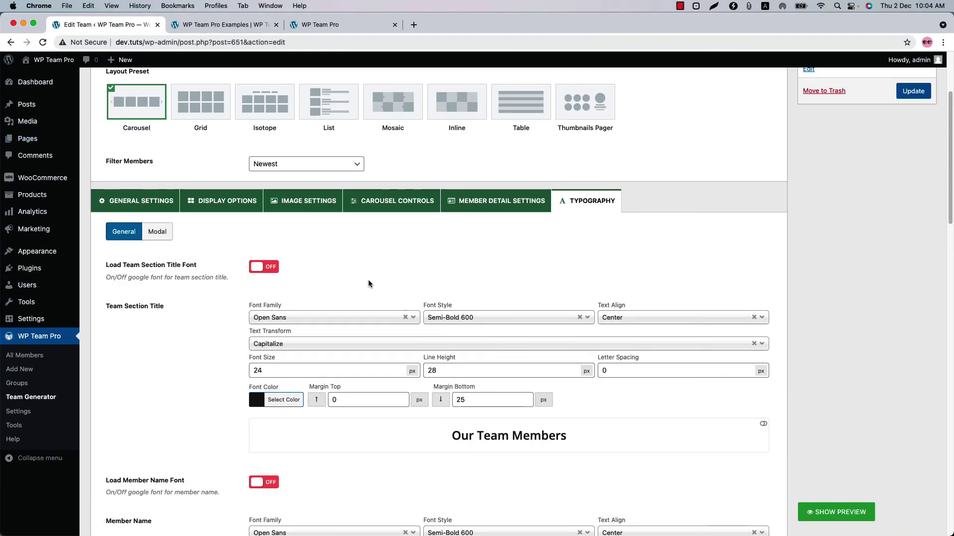
pyautogui.scroll(3, 368, 281)
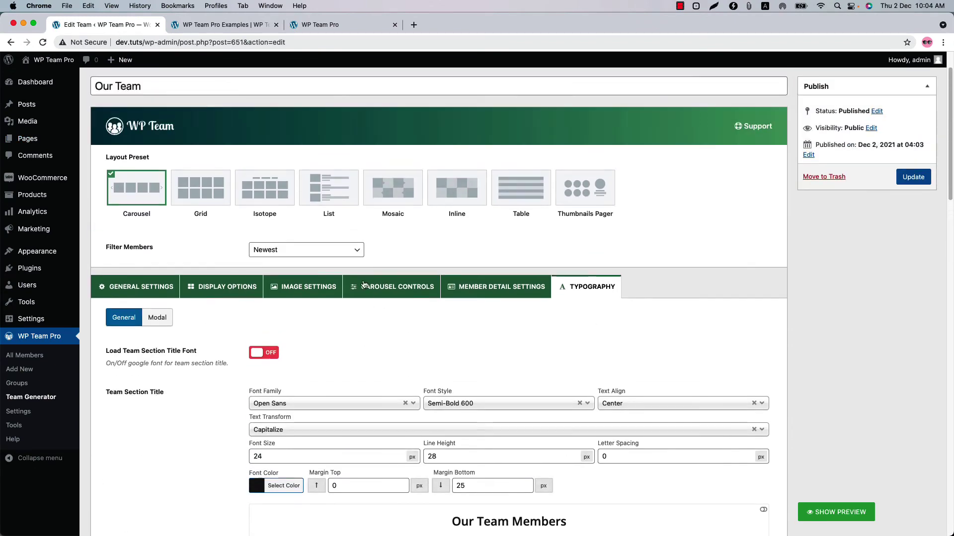
pyautogui.click(203, 197)
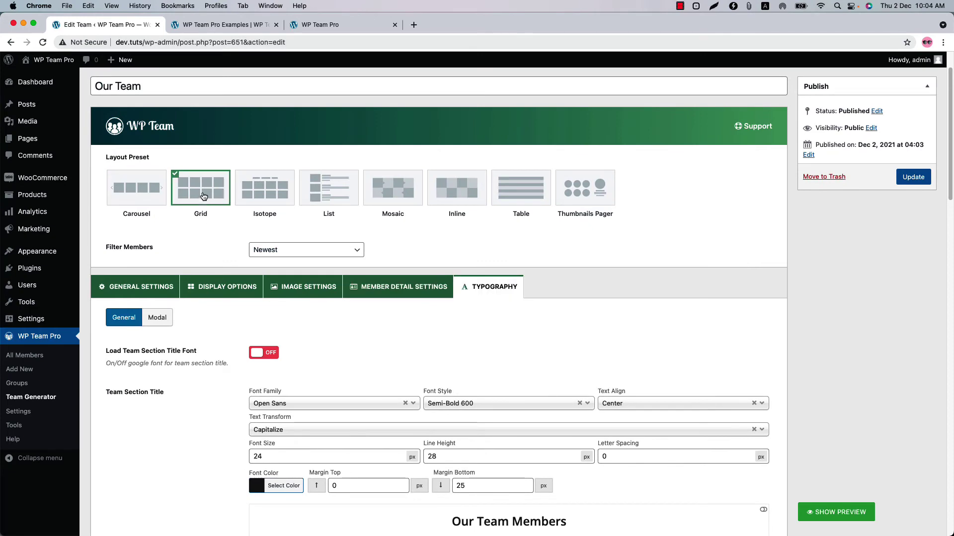
pyautogui.click(220, 287)
pyautogui.scroll(-15, 324, 381)
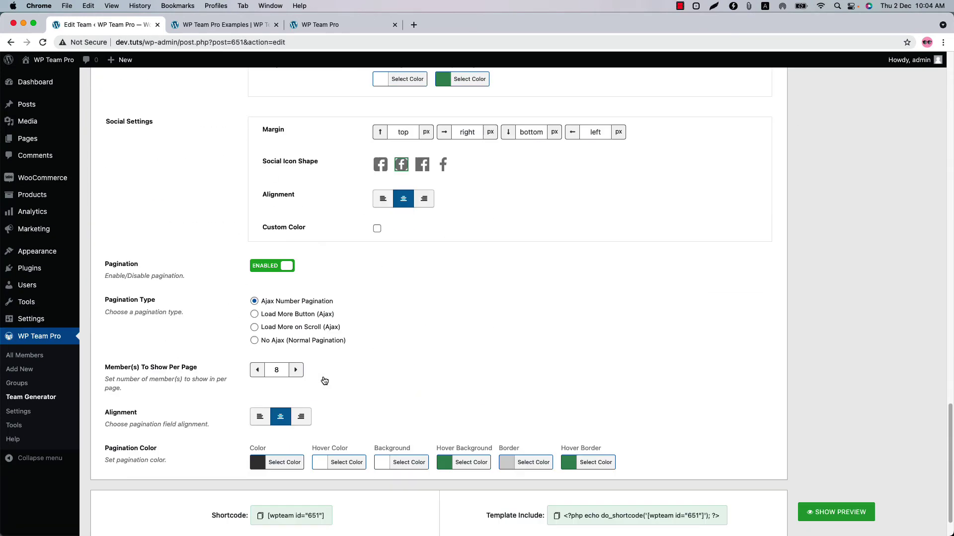
pyautogui.scroll(-2, 323, 375)
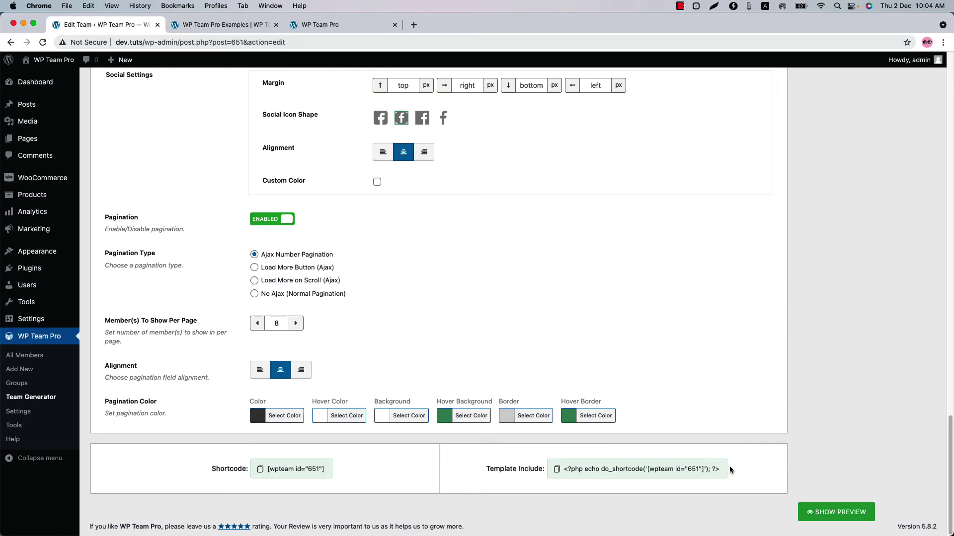
# Step: Preview the paginated member grid with 8 members per page
pyautogui.click(827, 513)
pyautogui.scroll(-10, 461, 259)
pyautogui.scroll(-3, 461, 259)
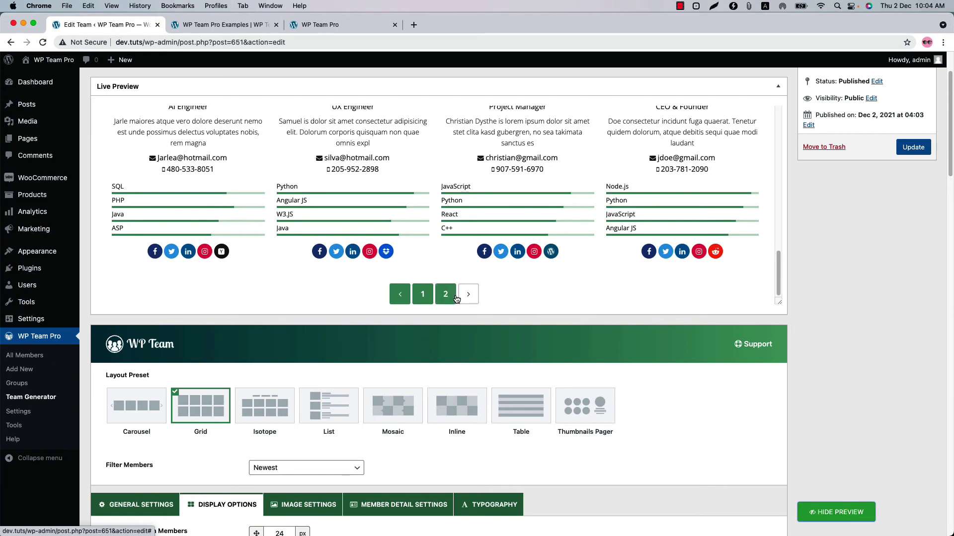
pyautogui.scroll(-5, 260, 233)
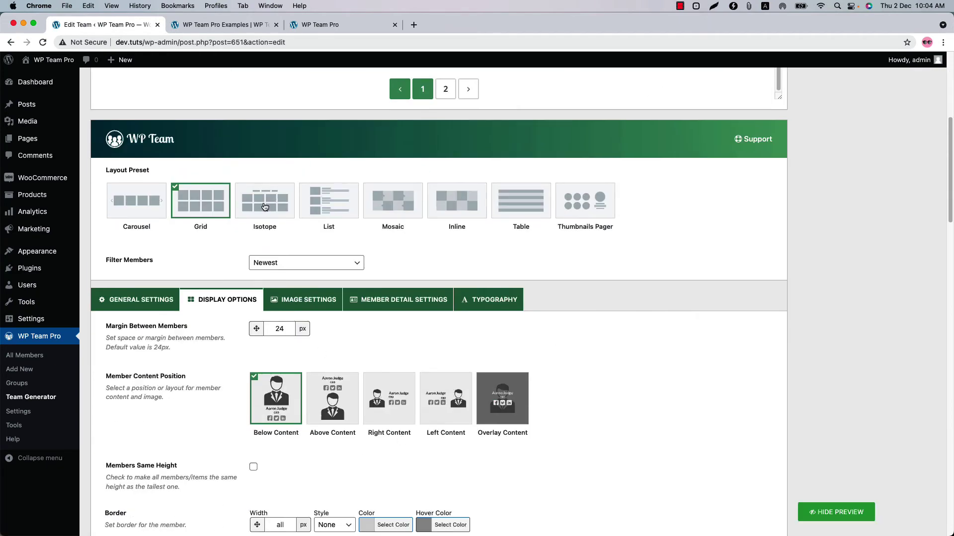
# Step: Switch to the Isotope preset and preview filtering by the DESIGNER and DEVELOPER groups
pyautogui.click(265, 206)
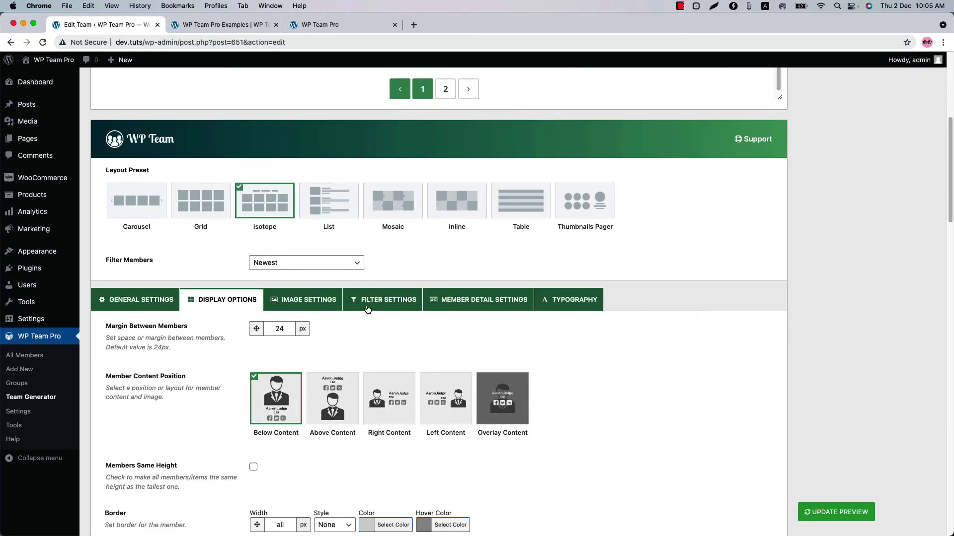
pyautogui.click(392, 300)
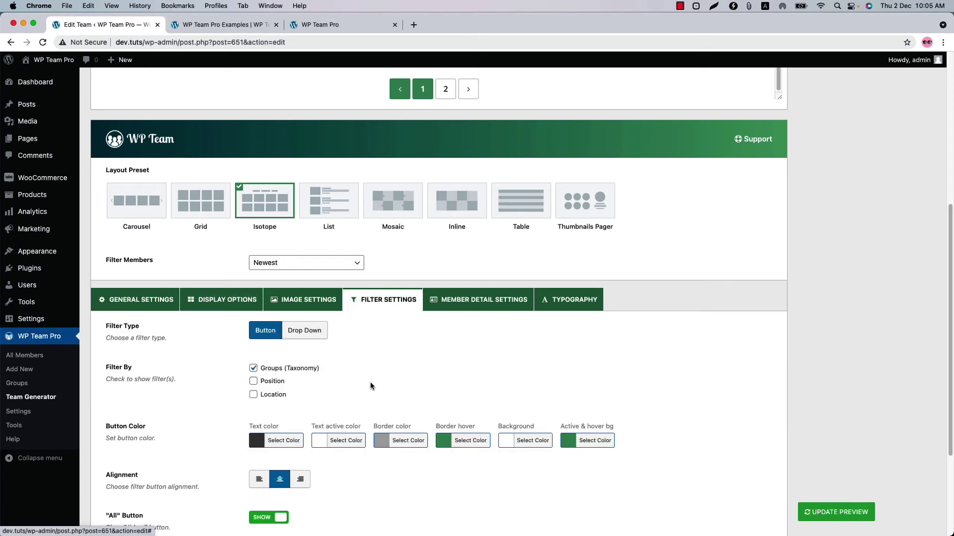
pyautogui.scroll(-3, 392, 312)
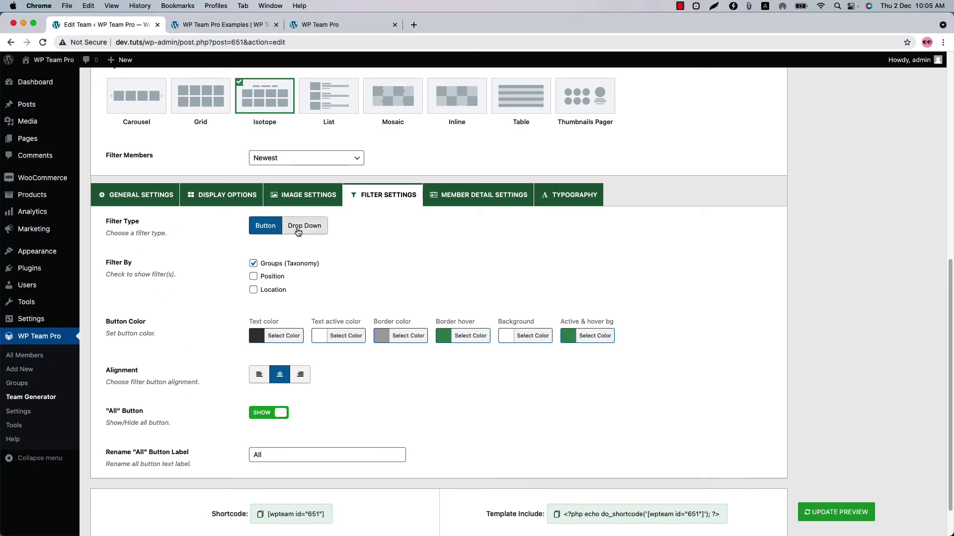
pyautogui.click(836, 512)
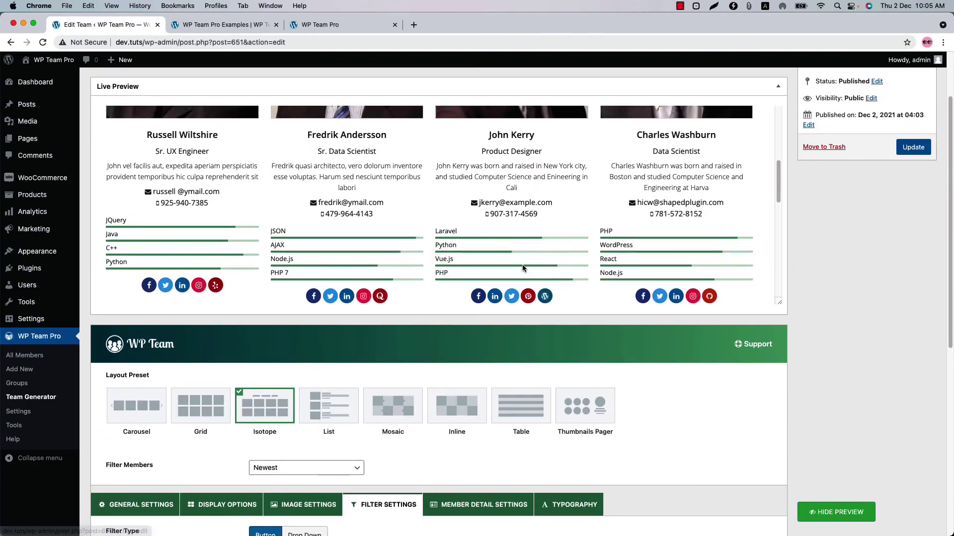
pyautogui.scroll(5, 522, 269)
pyautogui.click(337, 163)
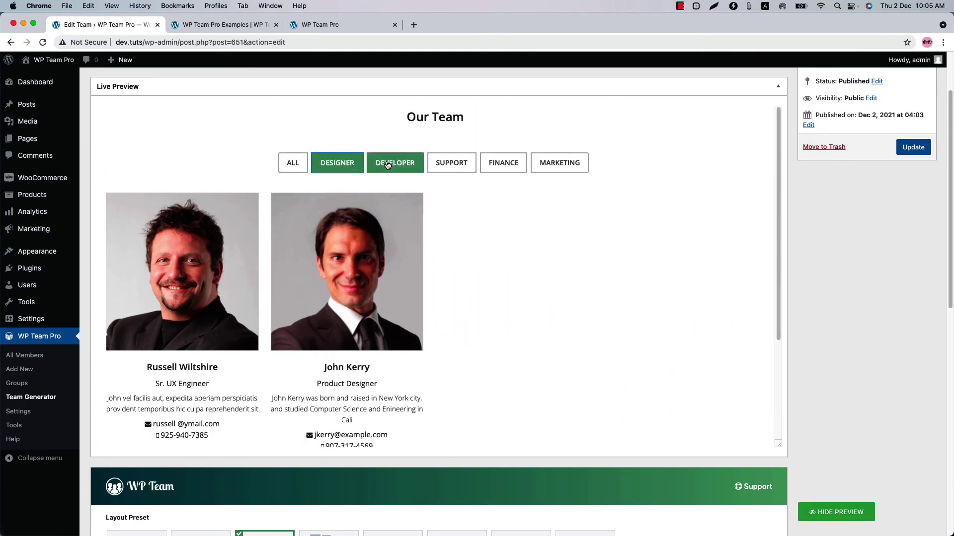
pyautogui.click(388, 165)
# Step: Change Filter Type to Drop Down and test the Designer and Developer options in the preview
pyautogui.scroll(-10, 278, 373)
pyautogui.click(301, 358)
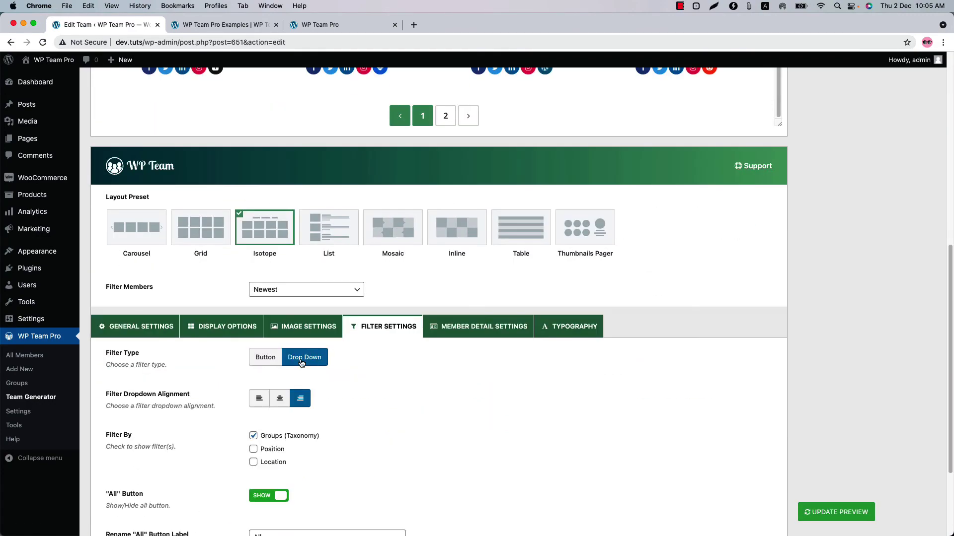
pyautogui.click(846, 516)
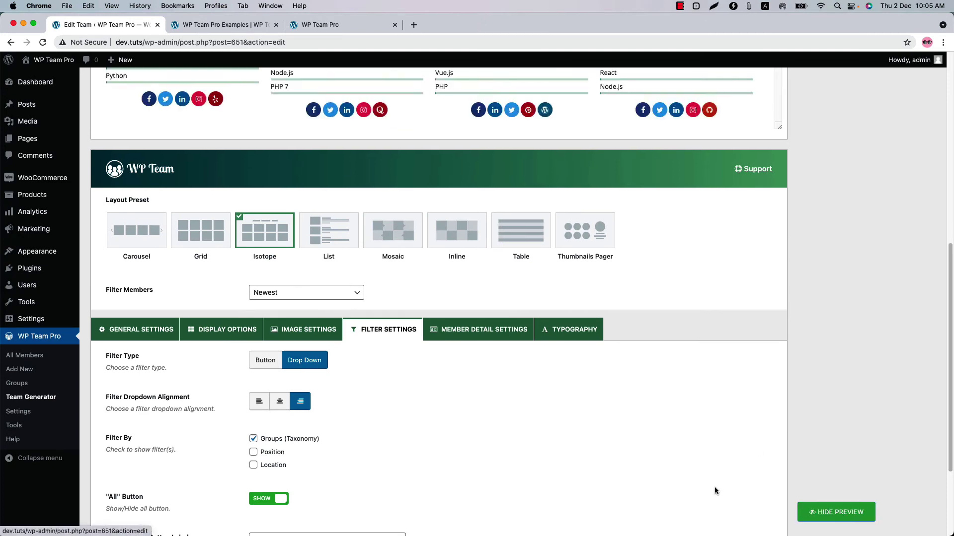
pyautogui.scroll(7, 691, 481)
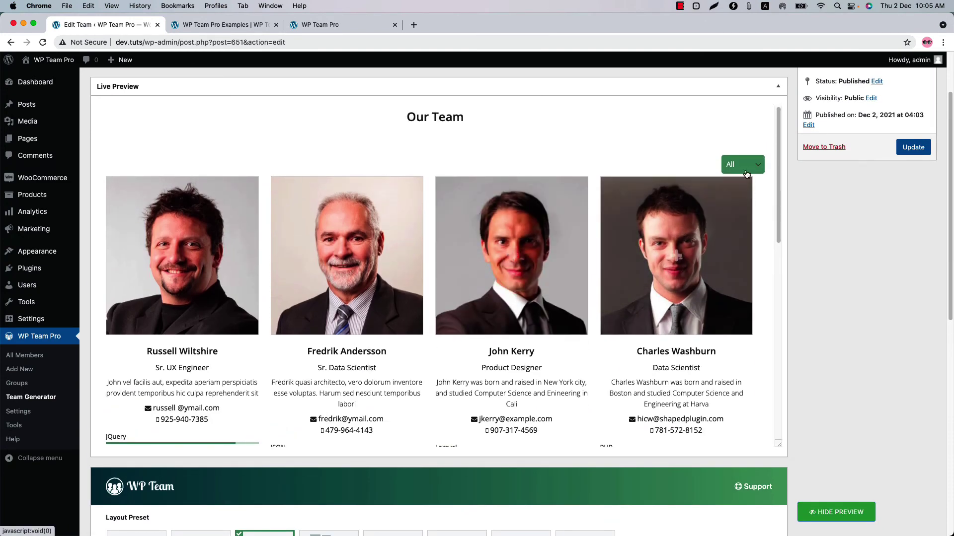
pyautogui.click(747, 165)
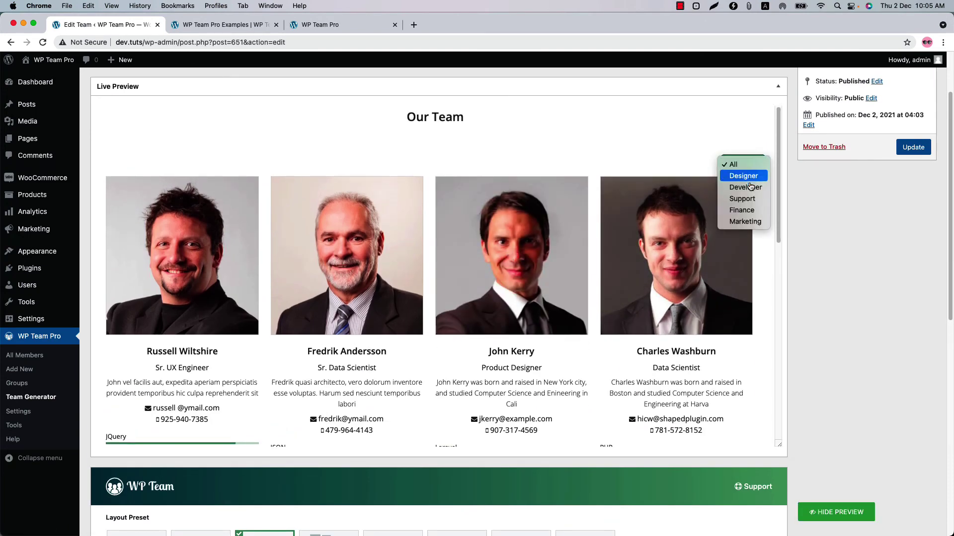
pyautogui.click(746, 174)
pyautogui.click(746, 165)
pyautogui.click(742, 182)
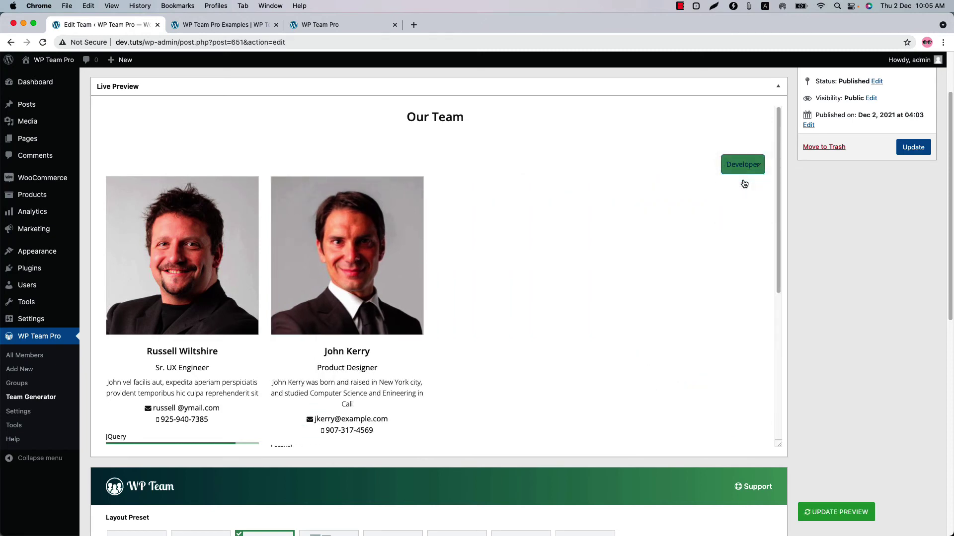
pyautogui.scroll(-10, 273, 230)
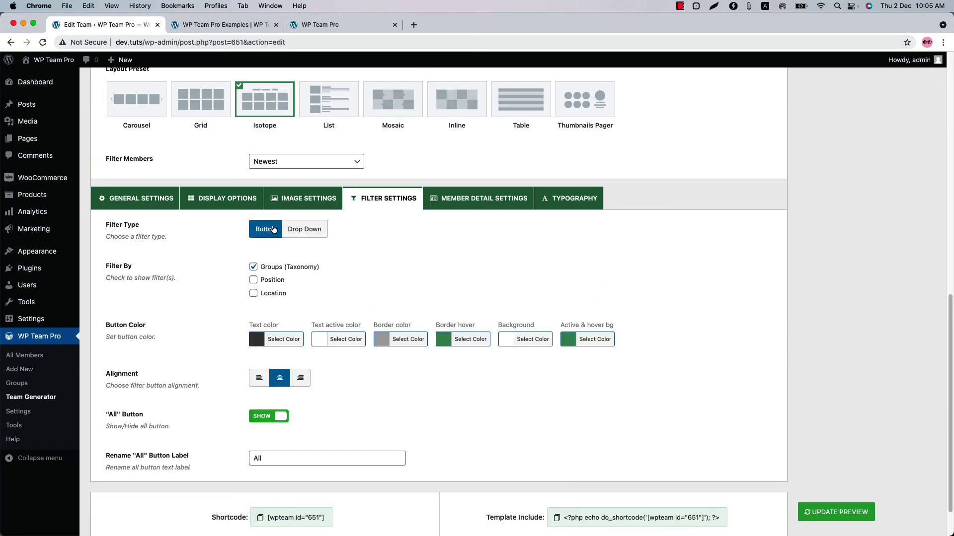
# Step: Add Position and Location under Filter By and refresh the preview
pyautogui.click(273, 281)
pyautogui.click(270, 294)
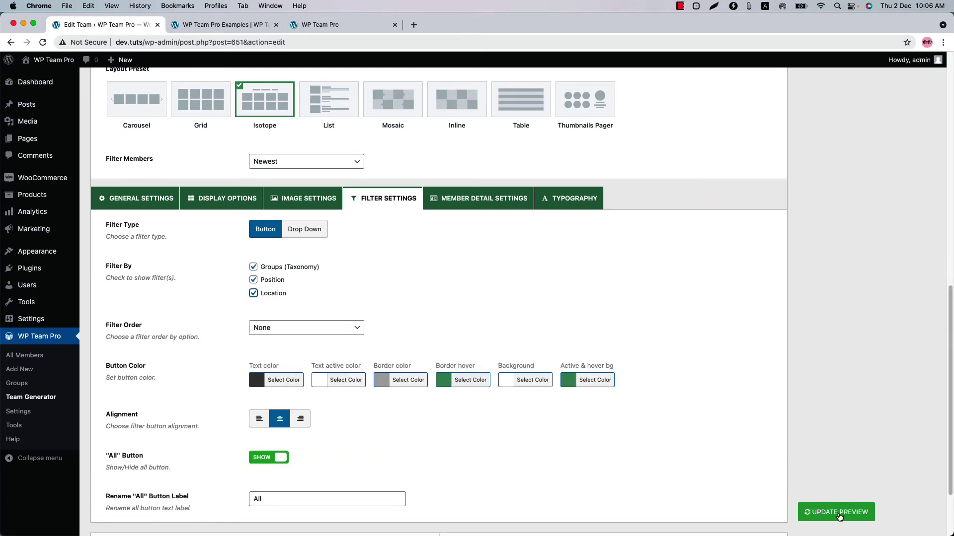
pyautogui.click(801, 511)
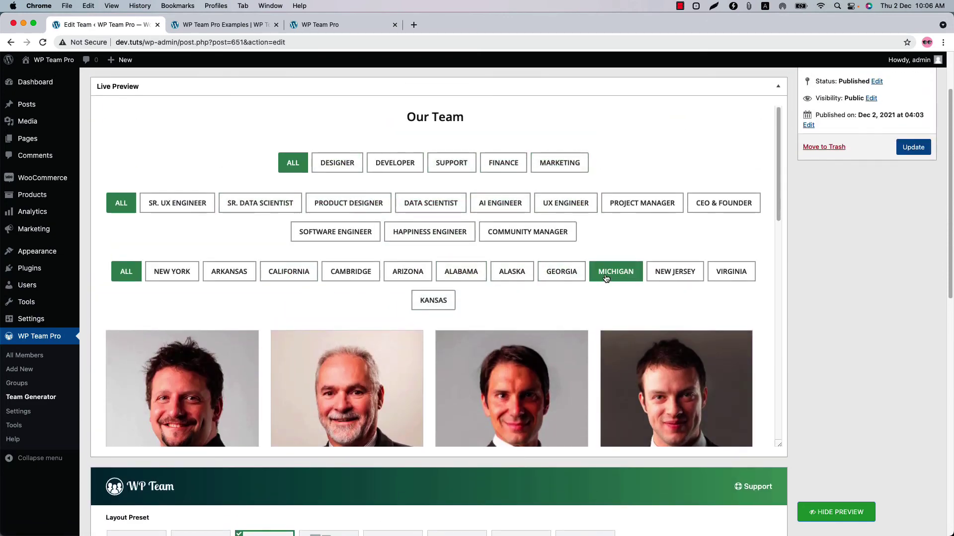
# Step: Open WP Team Pro's global Settings page
pyautogui.scroll(-12, 357, 501)
pyautogui.scroll(1, 271, 216)
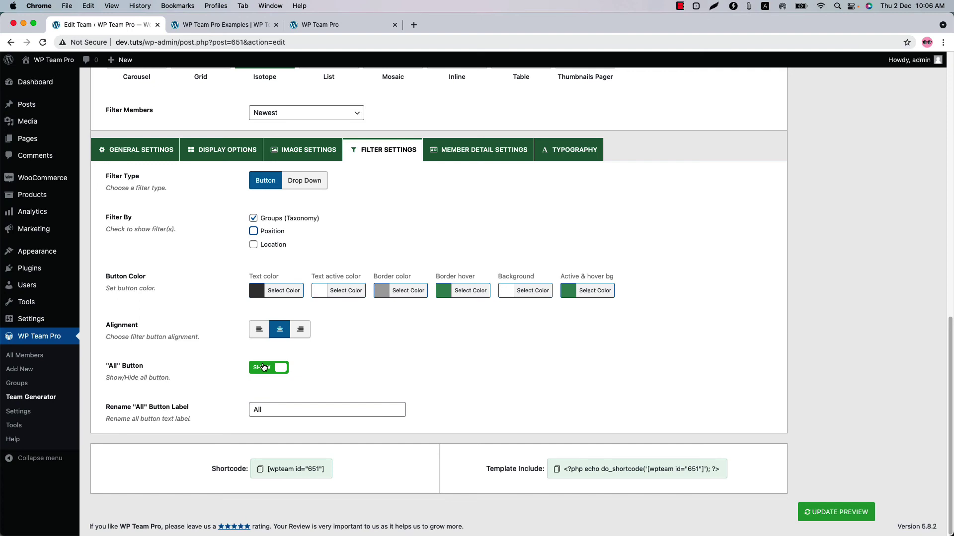
pyautogui.click(28, 415)
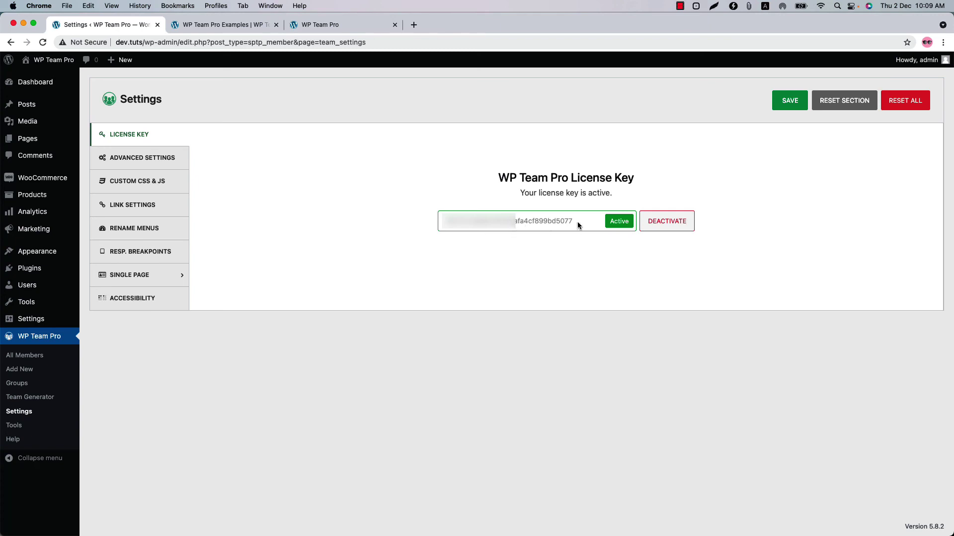
# Step: Review the Advanced Settings and Custom CSS & JS sections
pyautogui.click(169, 160)
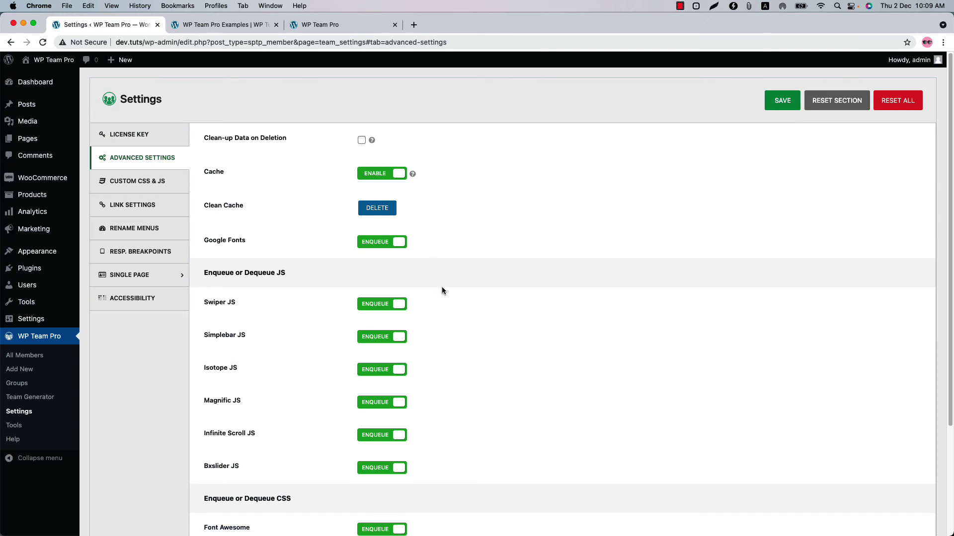
pyautogui.scroll(-5, 442, 287)
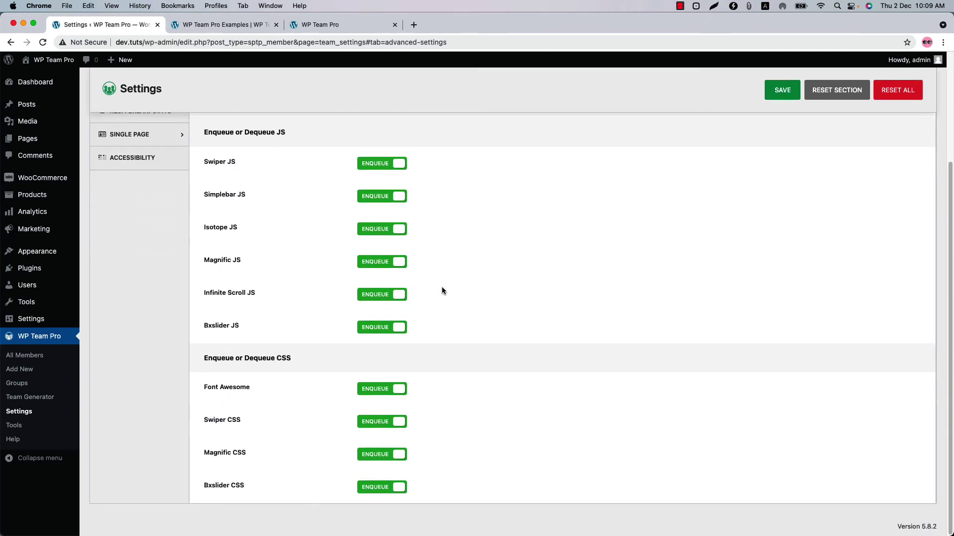
pyautogui.scroll(5, 442, 288)
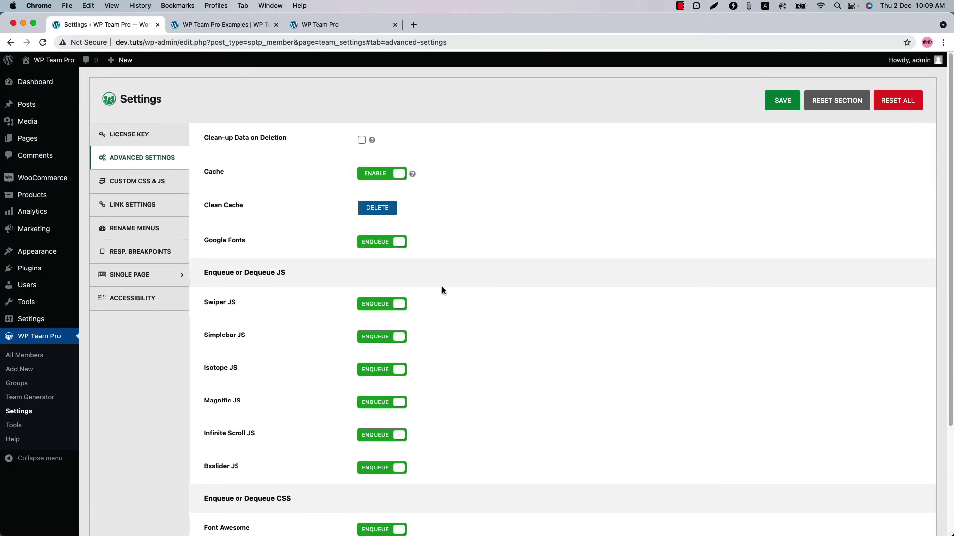
pyautogui.click(151, 182)
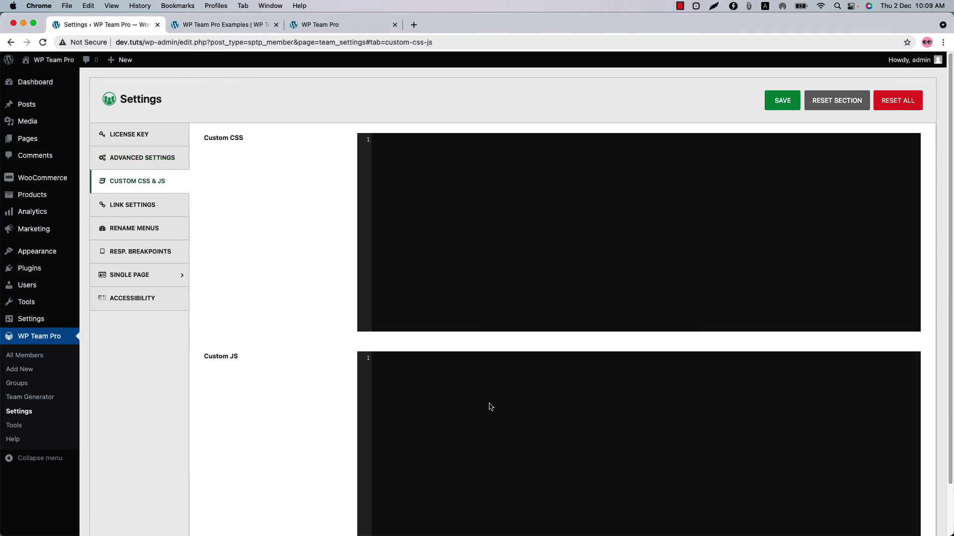
# Step: Turn off No-follow Links and Mailto Active, then check Rename Menus and Responsive Breakpoints
pyautogui.click(165, 212)
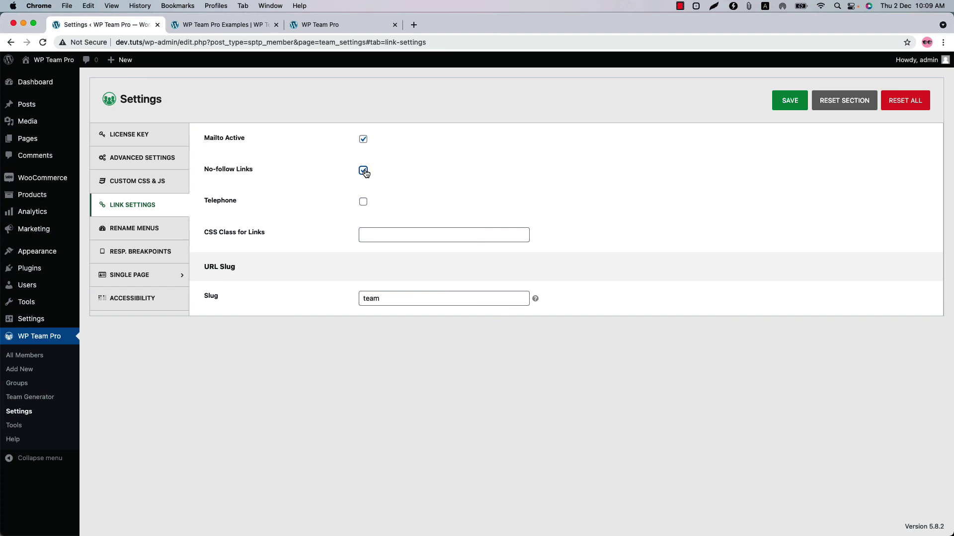
pyautogui.click(363, 171)
pyautogui.click(363, 140)
pyautogui.click(143, 222)
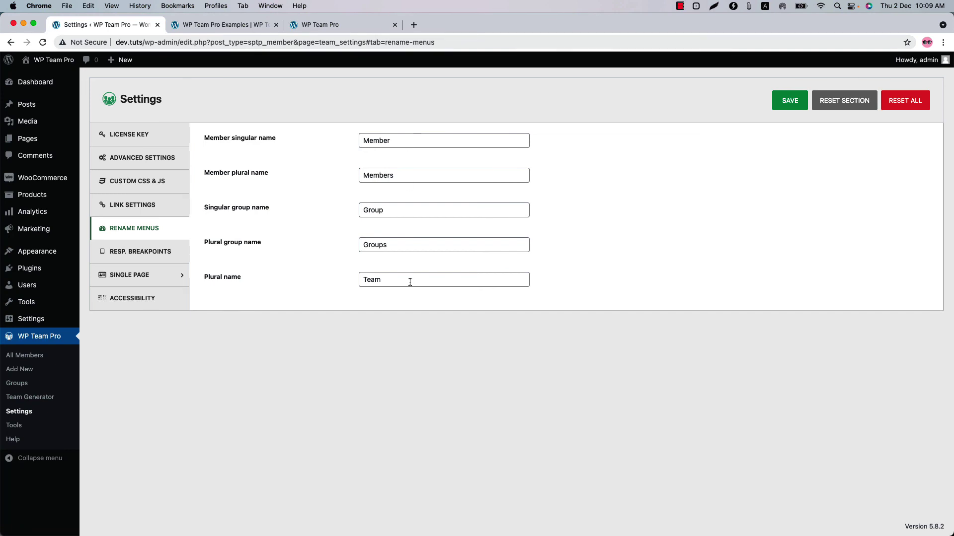
pyautogui.click(154, 261)
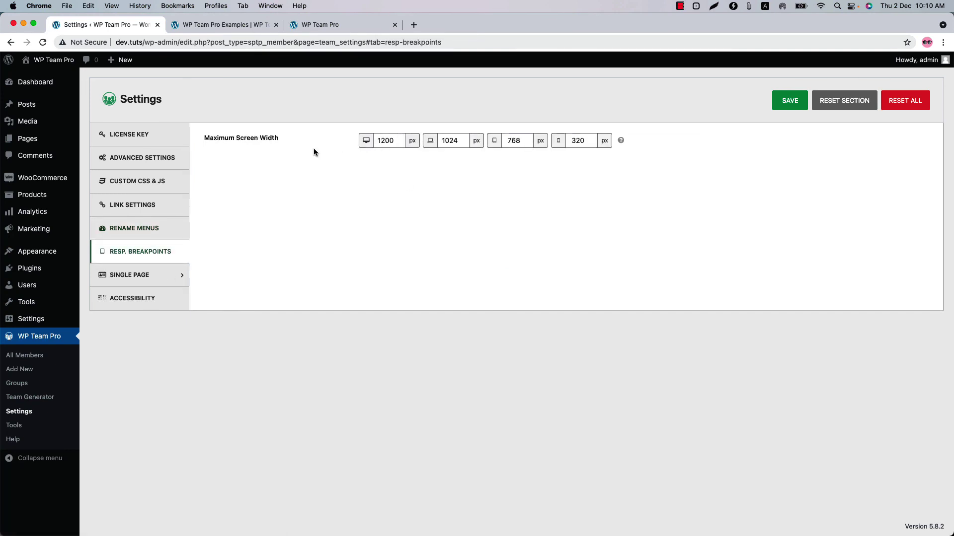
# Step: Review the Single Page Basic Settings and Typography sections
pyautogui.click(153, 280)
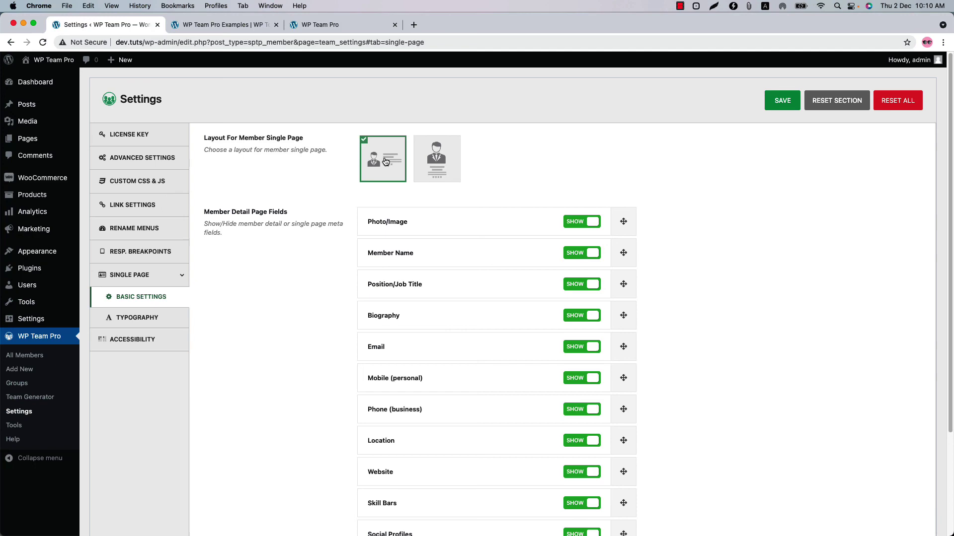
pyautogui.scroll(-5, 490, 352)
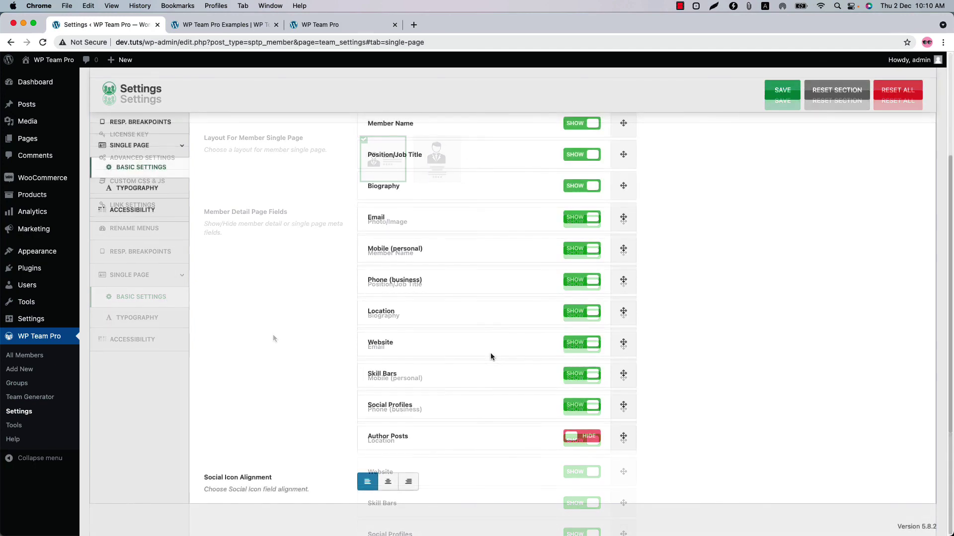
pyautogui.click(166, 197)
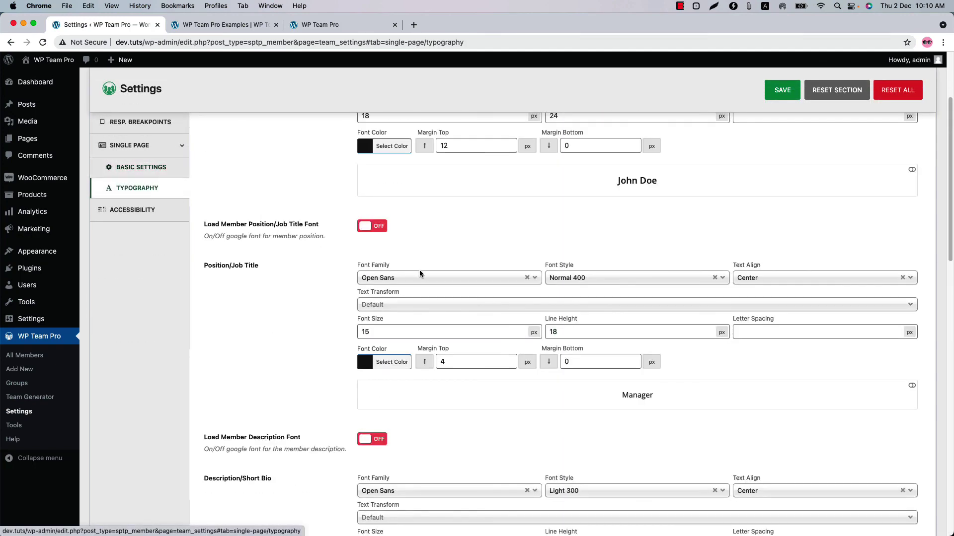
pyautogui.scroll(3, 420, 275)
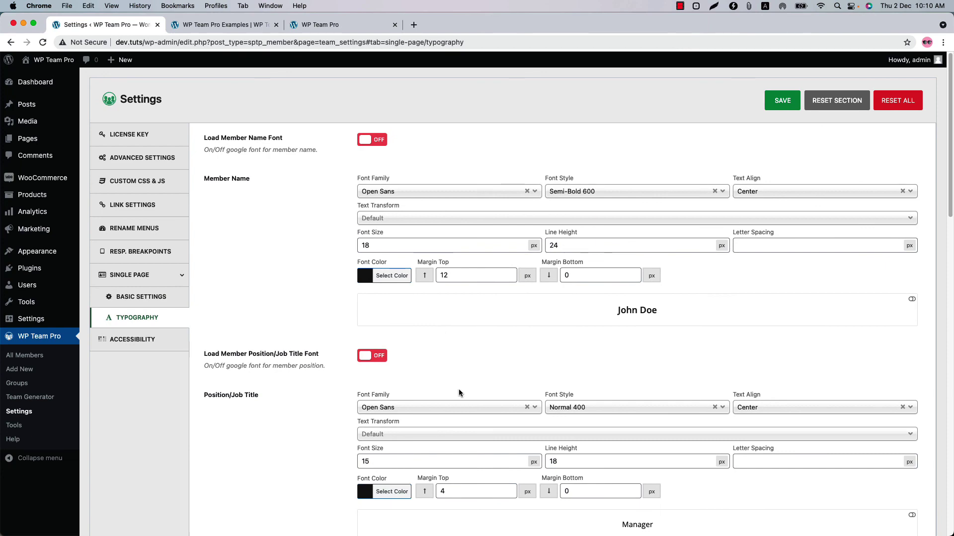
pyautogui.scroll(-4, 458, 389)
# Step: Toggle carousel accessibility off and back on, then open the Tools export page
pyautogui.click(144, 221)
pyautogui.click(504, 152)
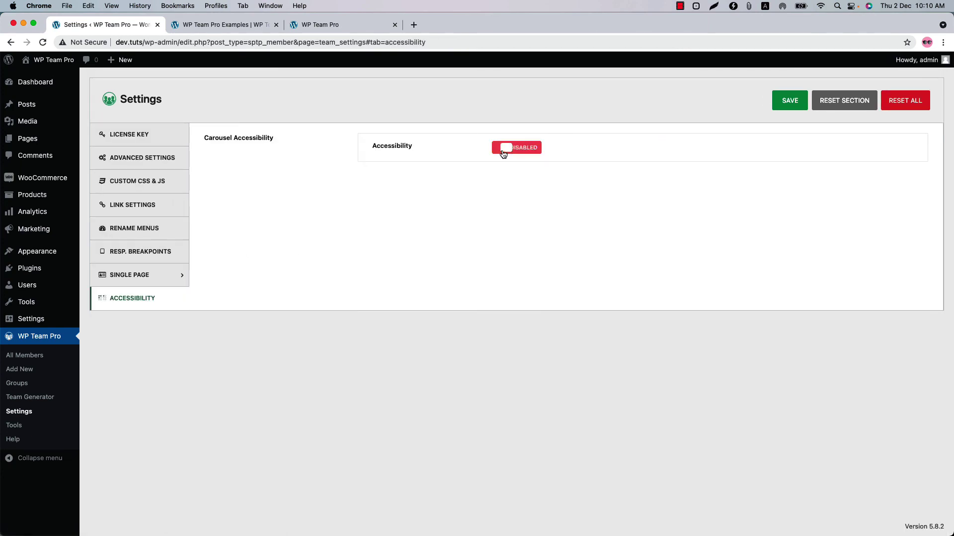
pyautogui.click(511, 151)
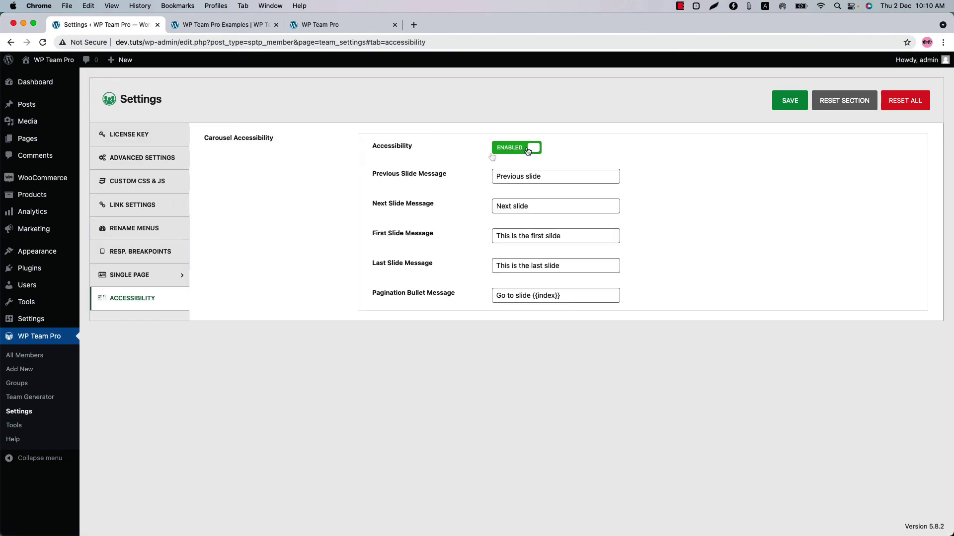
pyautogui.click(15, 426)
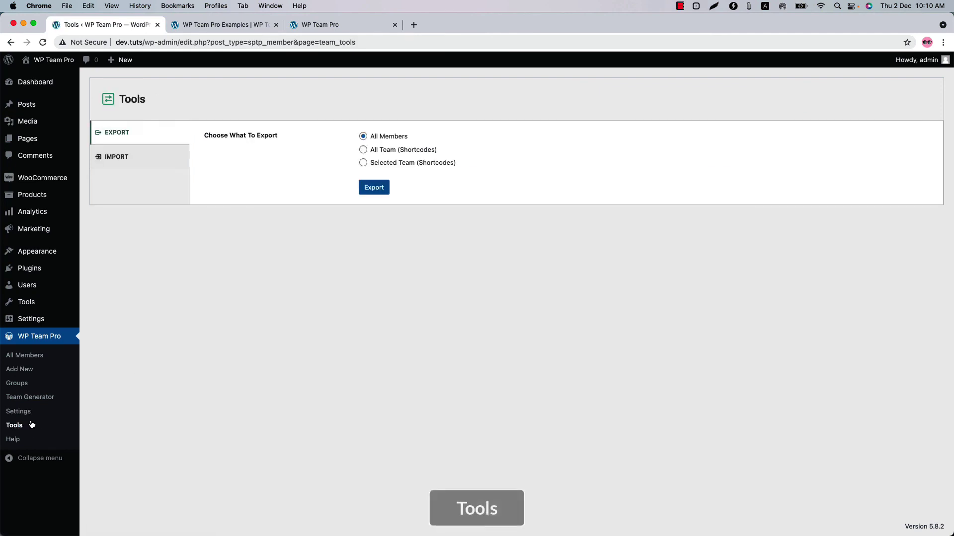